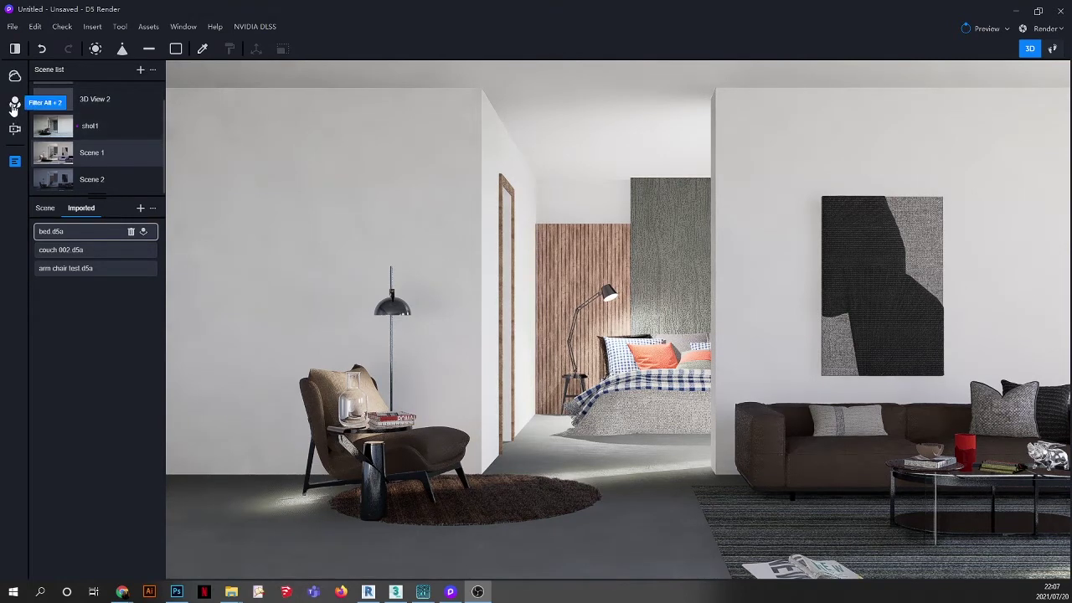
- Scroll up through the D5 Render Scene list
{"action": "scroll", "coordinate": [93, 136], "scroll_direction": "up", "scroll_amount": 1}
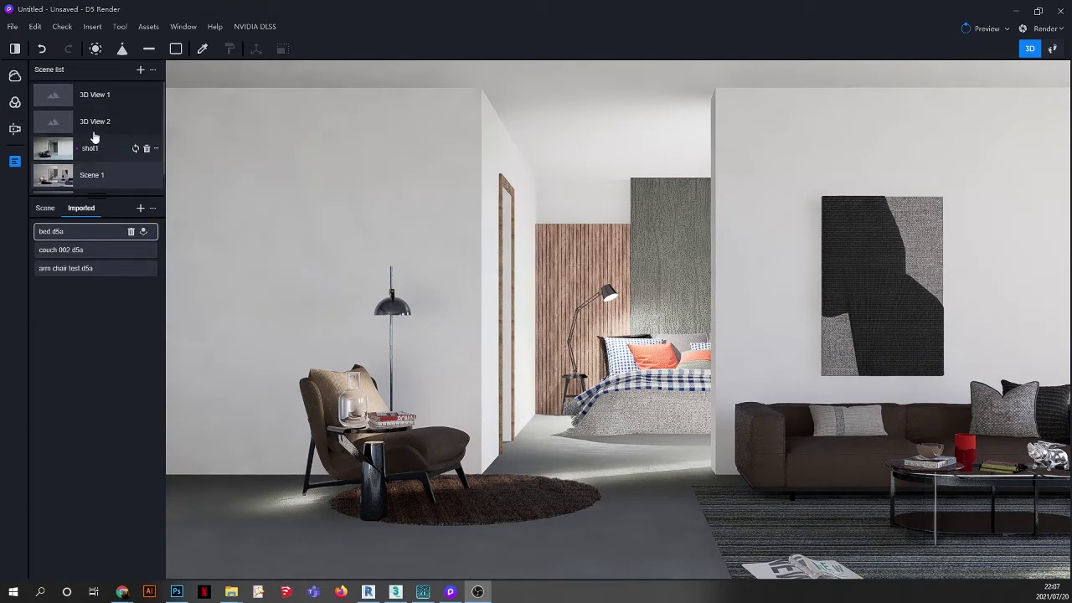
- Turn off auto exposure and set exposure to 0.3 EV and contrast to 0.01
{"action": "left_click", "coordinate": [15, 102]}
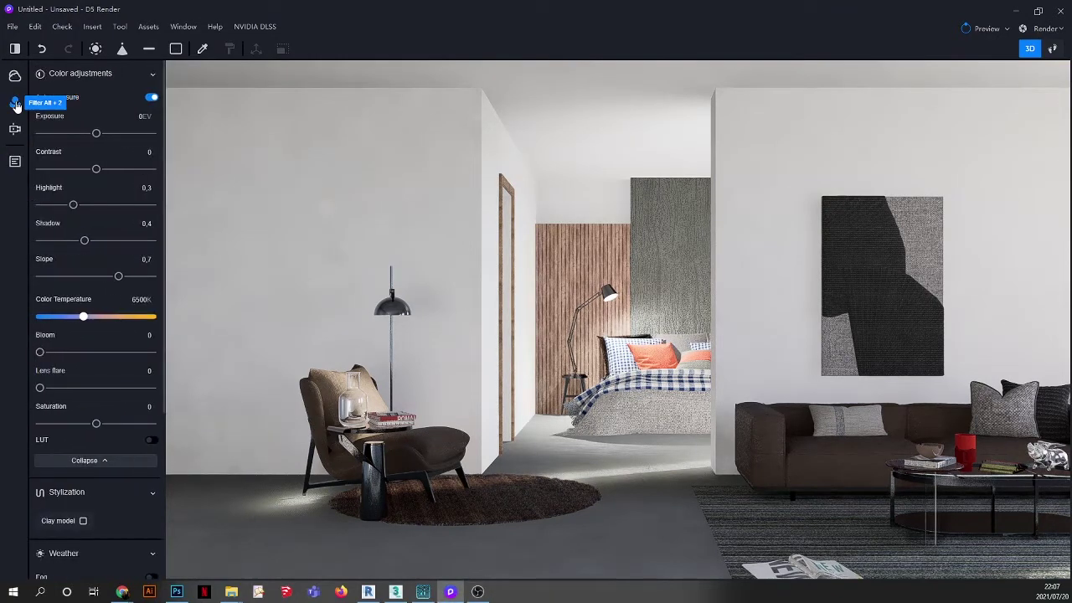
{"action": "left_click", "coordinate": [150, 98]}
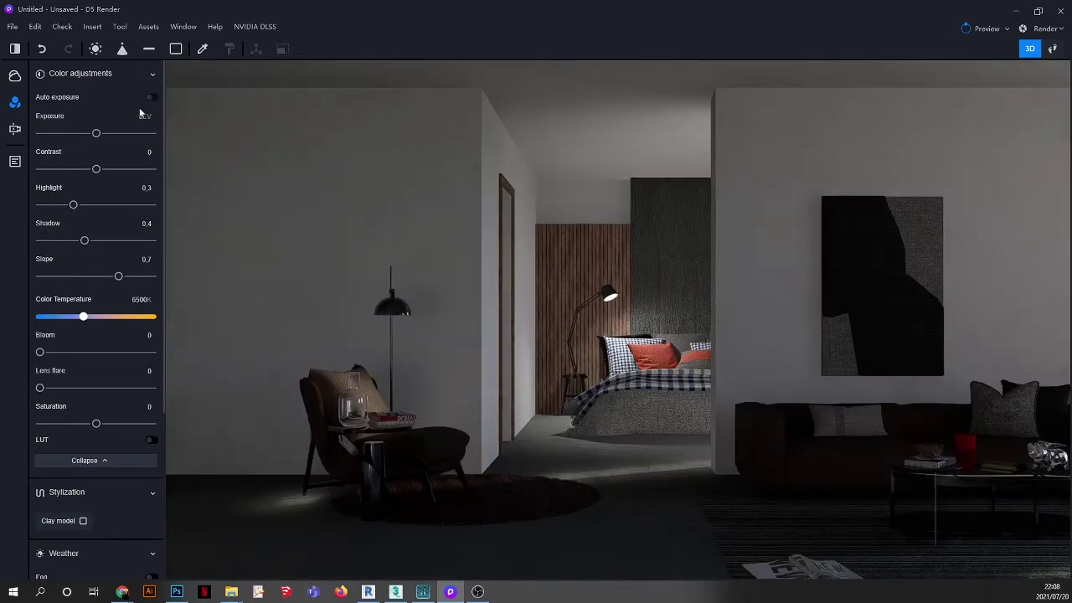
{"action": "left_click", "coordinate": [141, 117]}
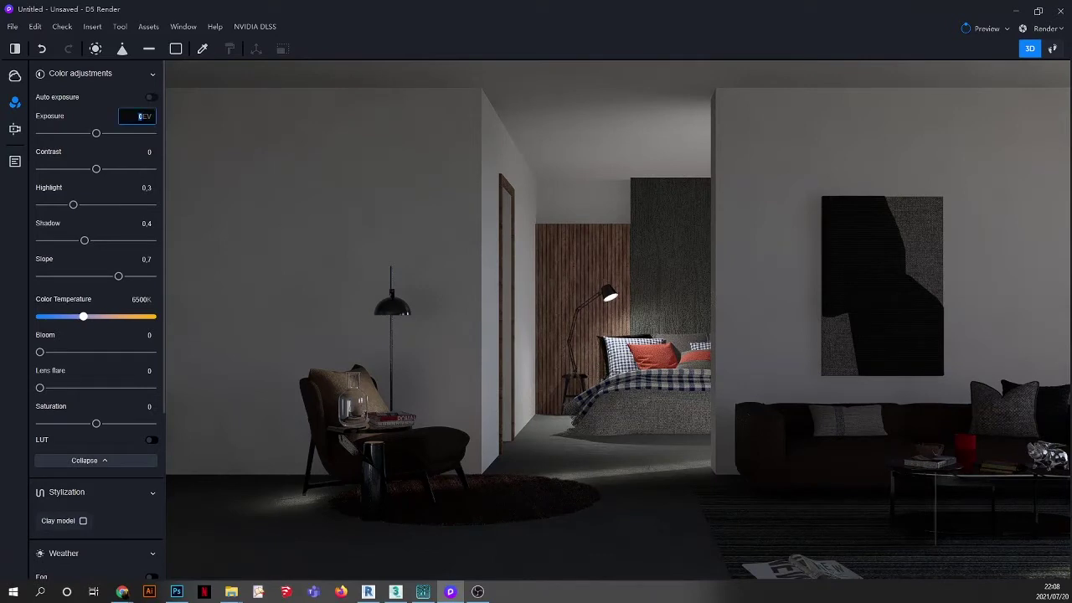
{"action": "type", "text": "0.3"}
{"action": "key", "text": "Return"}
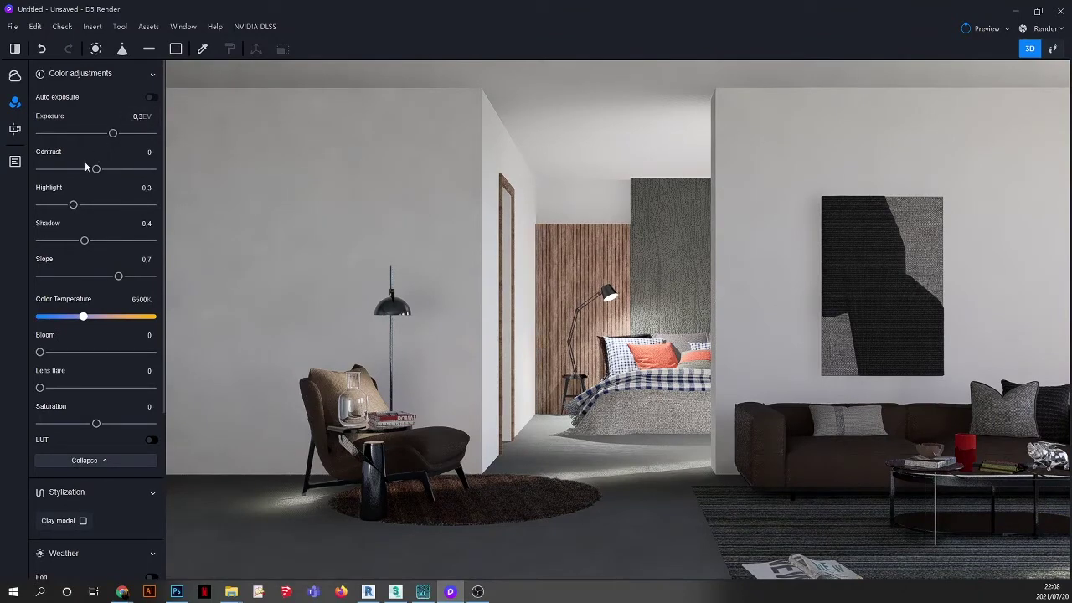
{"action": "left_click", "coordinate": [133, 155]}
{"action": "type", "text": "0.01"}
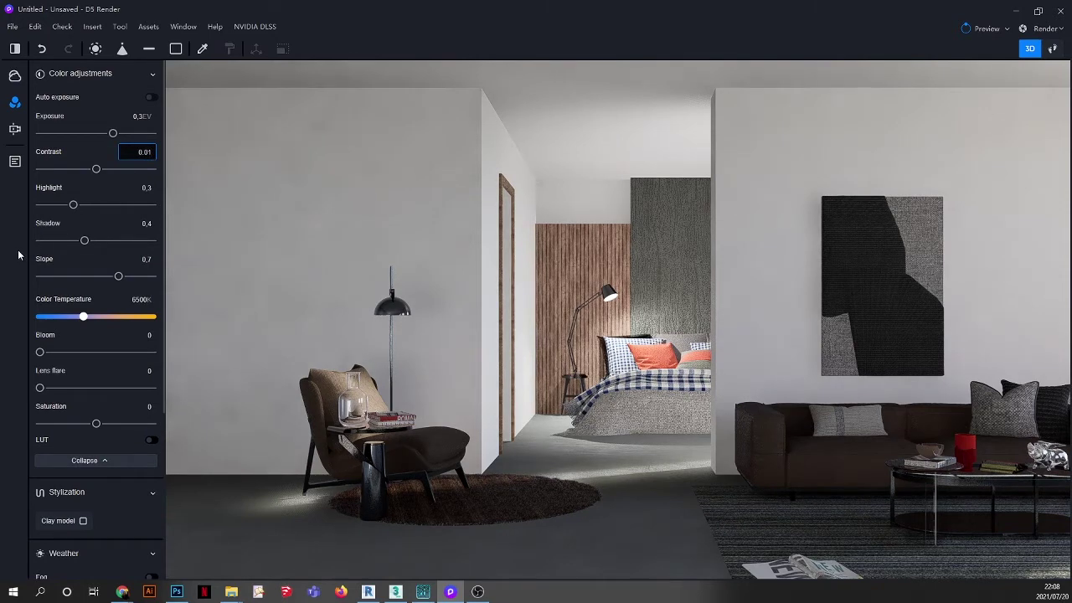
{"action": "key", "text": "Return"}
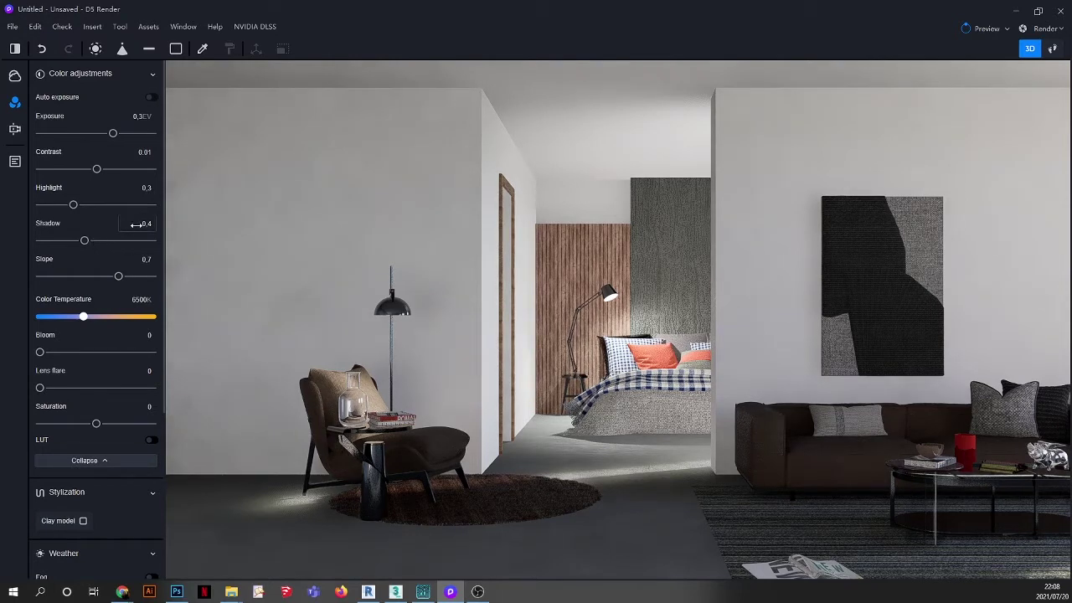
- Set shadow to 0.3 and slope to 0.6
{"action": "left_click", "coordinate": [84, 240]}
{"action": "left_click", "coordinate": [144, 222]}
{"action": "type", "text": "0,"}
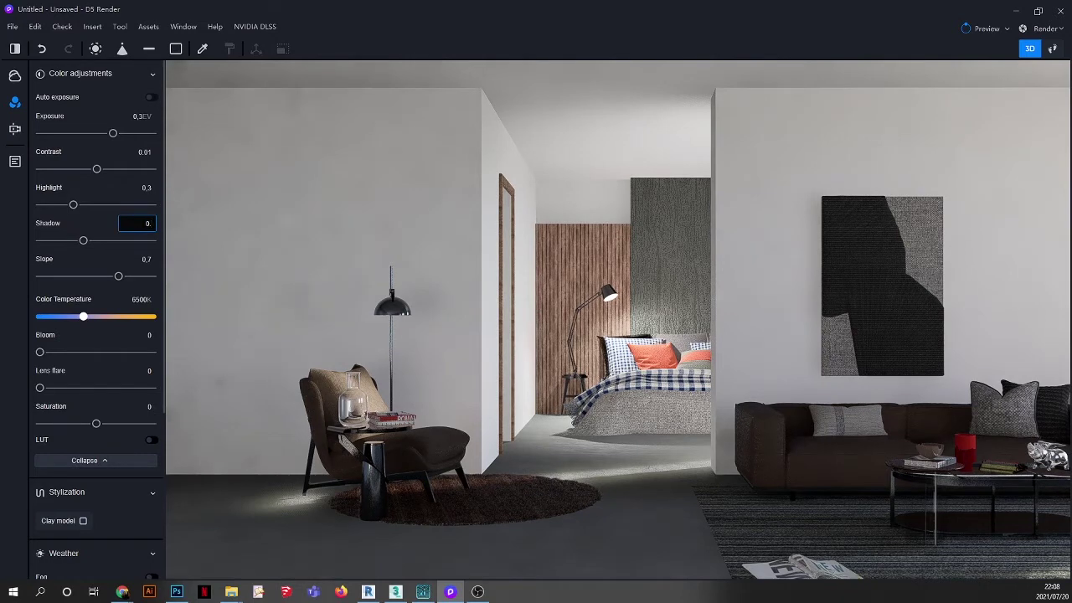
{"action": "type", "text": "30"}
{"action": "key", "text": "Return"}
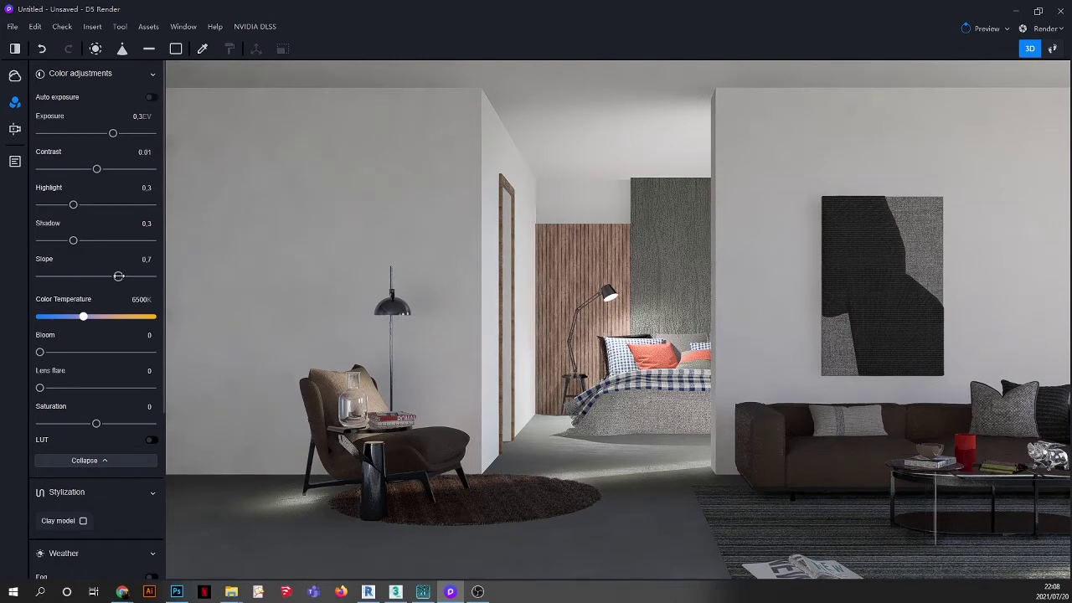
{"action": "left_click_drag", "start_coordinate": [118, 277], "coordinate": [117, 277]}
{"action": "left_click", "coordinate": [144, 259]}
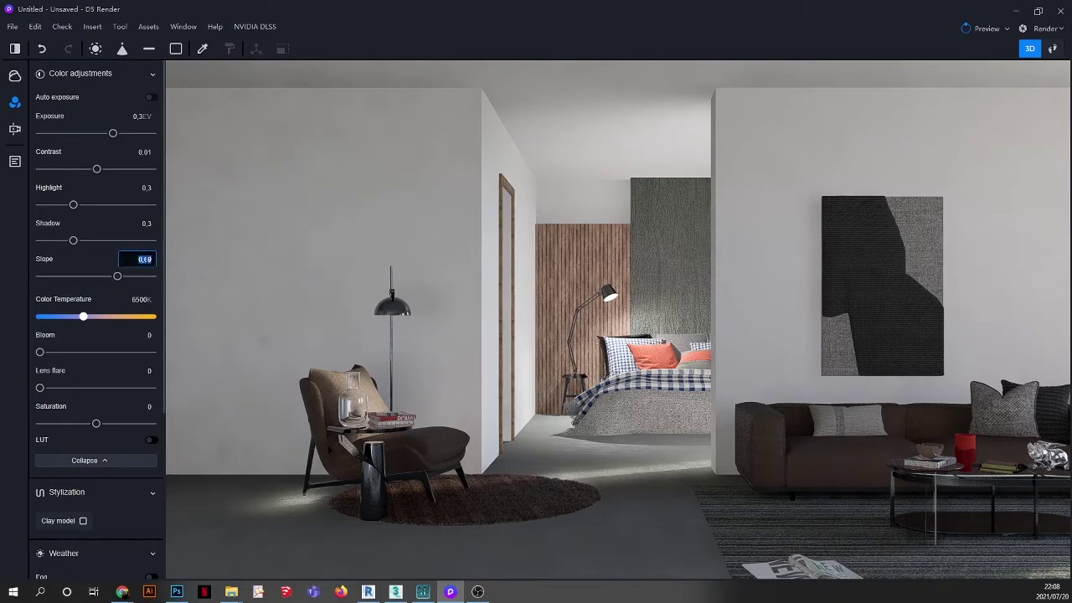
{"action": "type", "text": "0"}
{"action": "type", "text": ",8"}
{"action": "key", "text": "Return"}
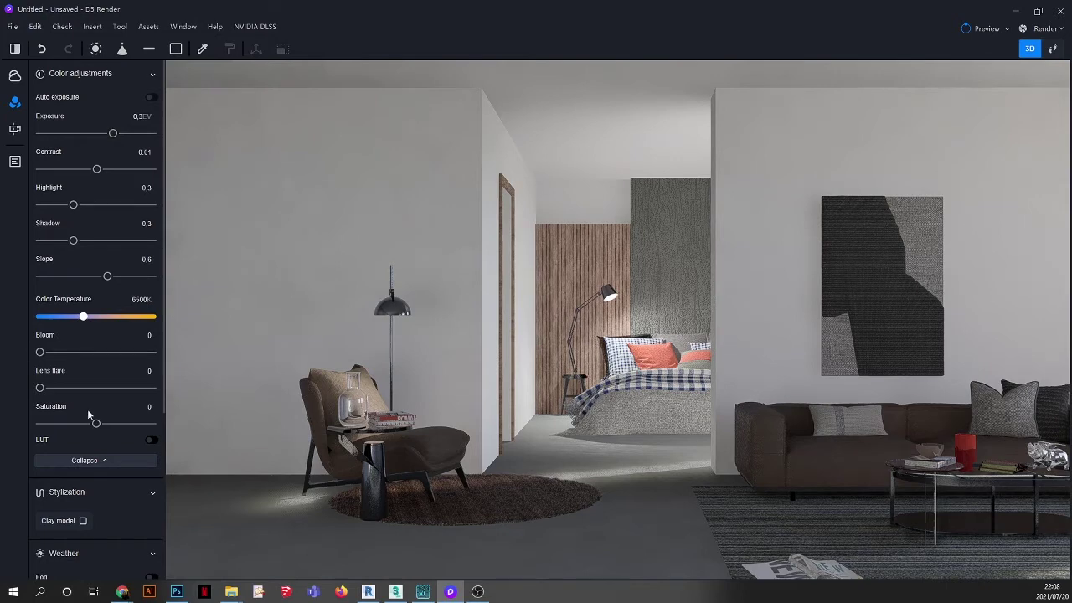
- Enable LUT grading with the Day Night preset at intensity 0.6
{"action": "left_click", "coordinate": [150, 439]}
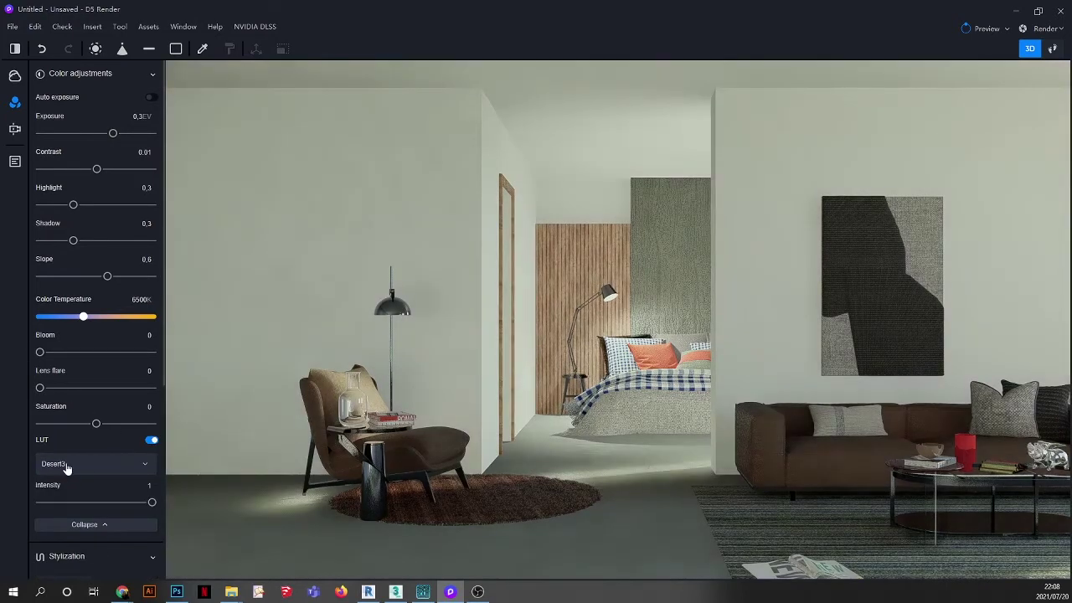
{"action": "left_click", "coordinate": [63, 467]}
{"action": "left_click", "coordinate": [80, 553]}
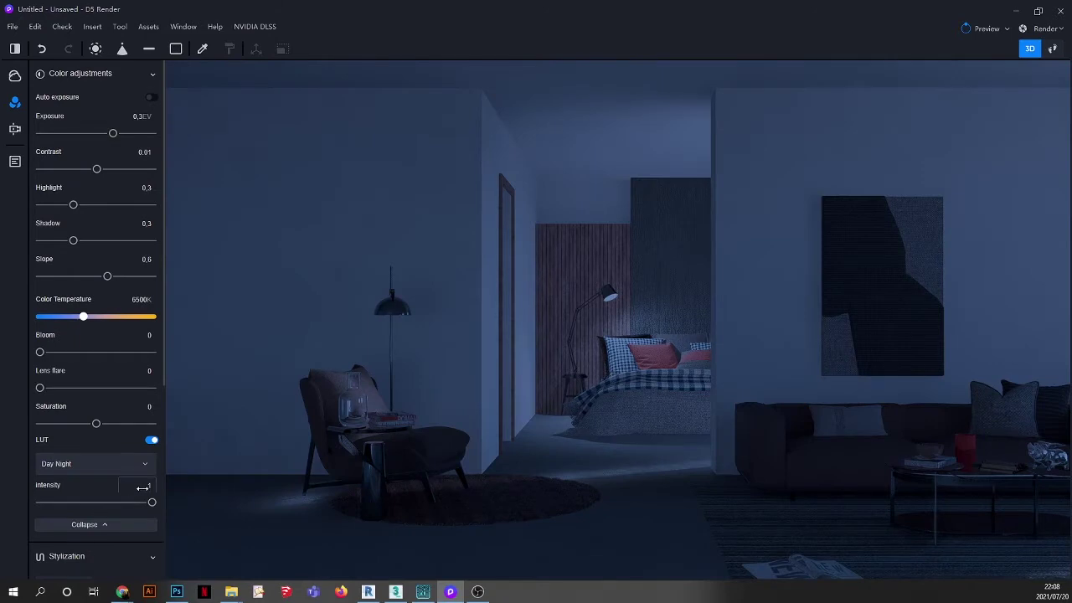
{"action": "left_click", "coordinate": [138, 488]}
{"action": "type", "text": "0"}
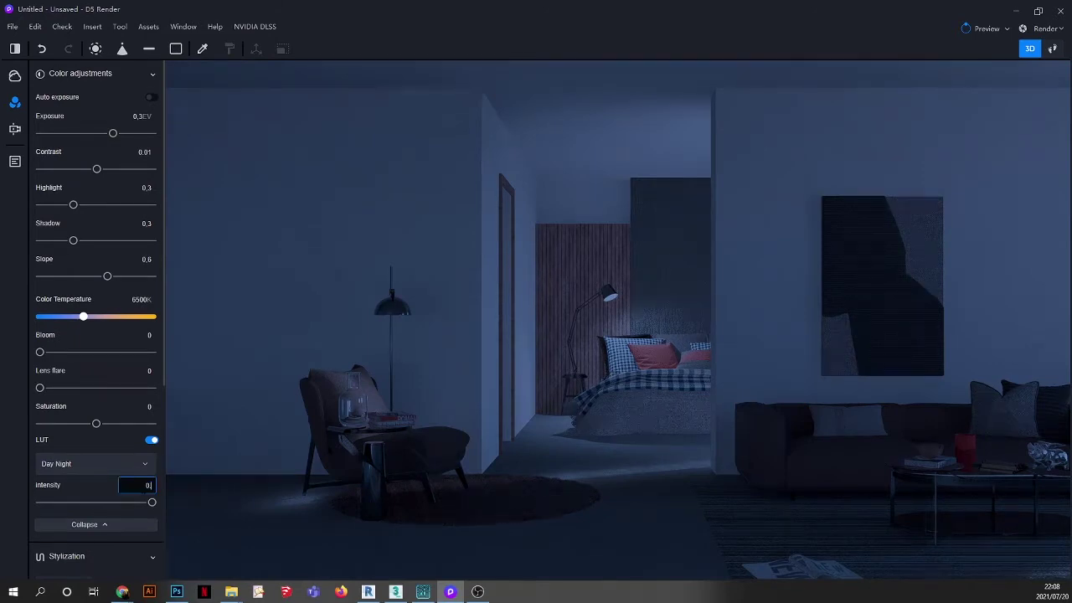
{"action": "type", "text": ".6"}
{"action": "left_click", "coordinate": [24, 489]}
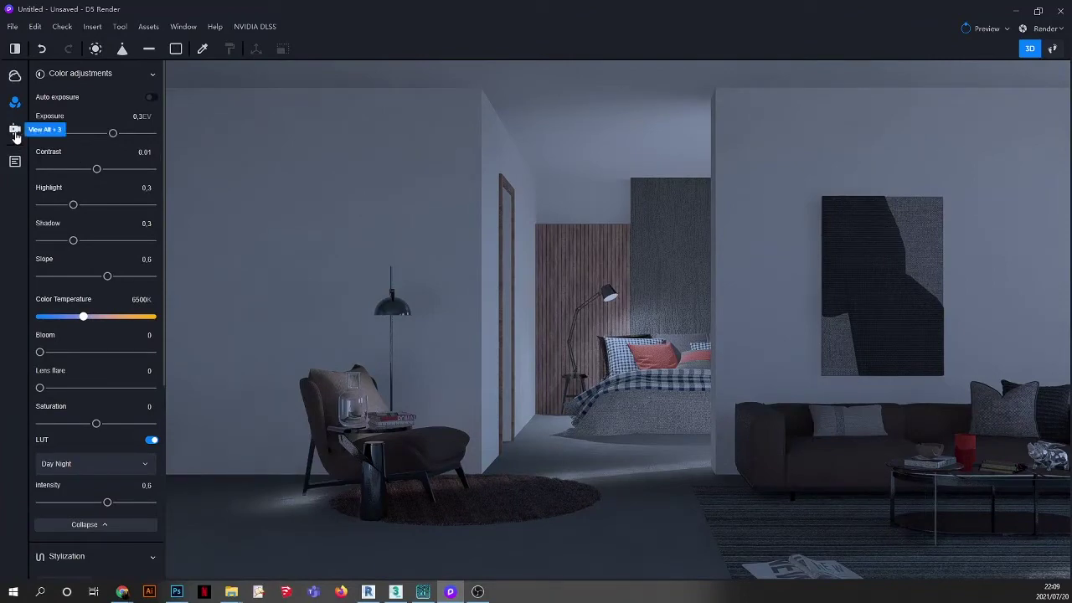
- Add a new scene from the current night view and rename it SHOT2
{"action": "left_click", "coordinate": [14, 161]}
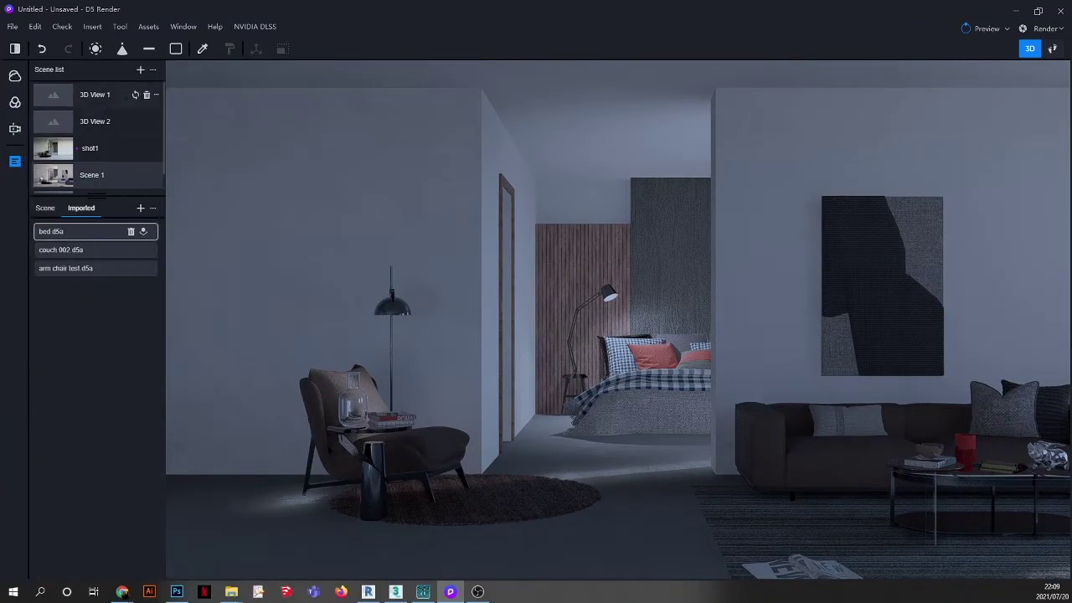
{"action": "double_click", "coordinate": [141, 70]}
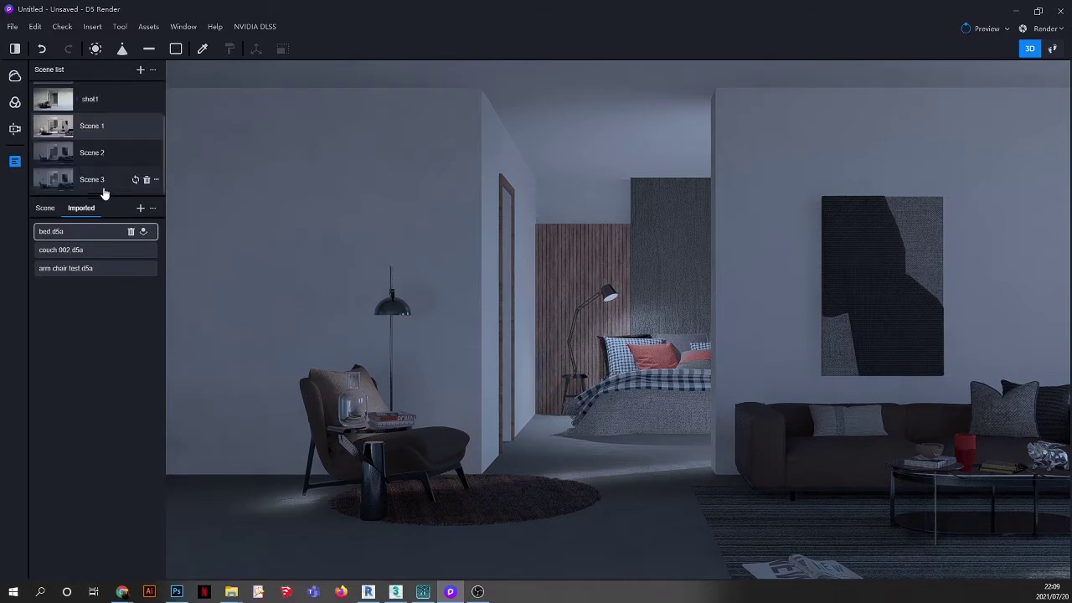
{"action": "left_click", "coordinate": [154, 181]}
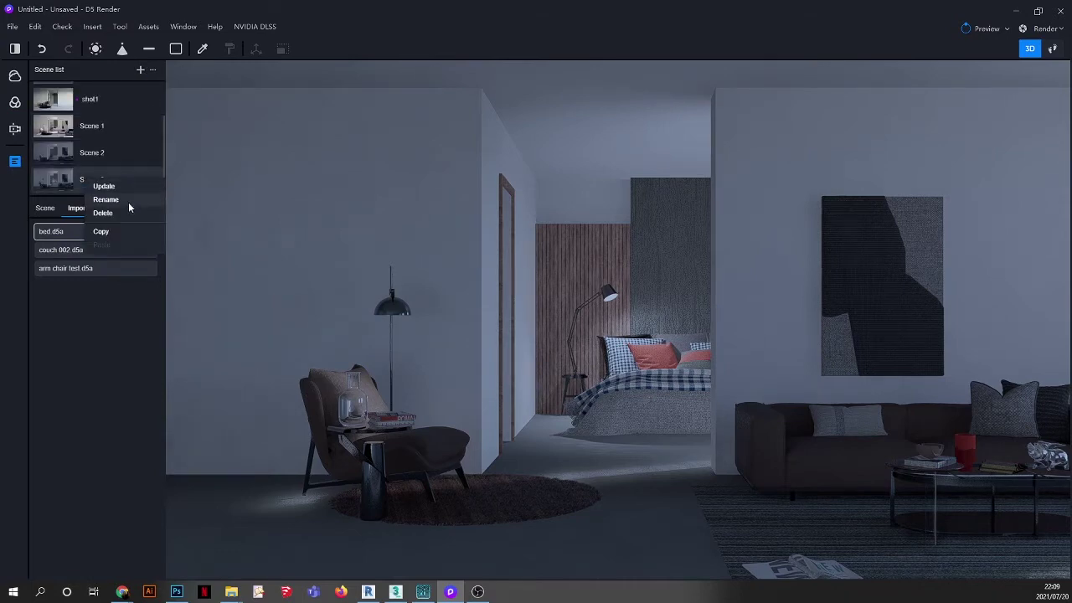
{"action": "left_click", "coordinate": [129, 206]}
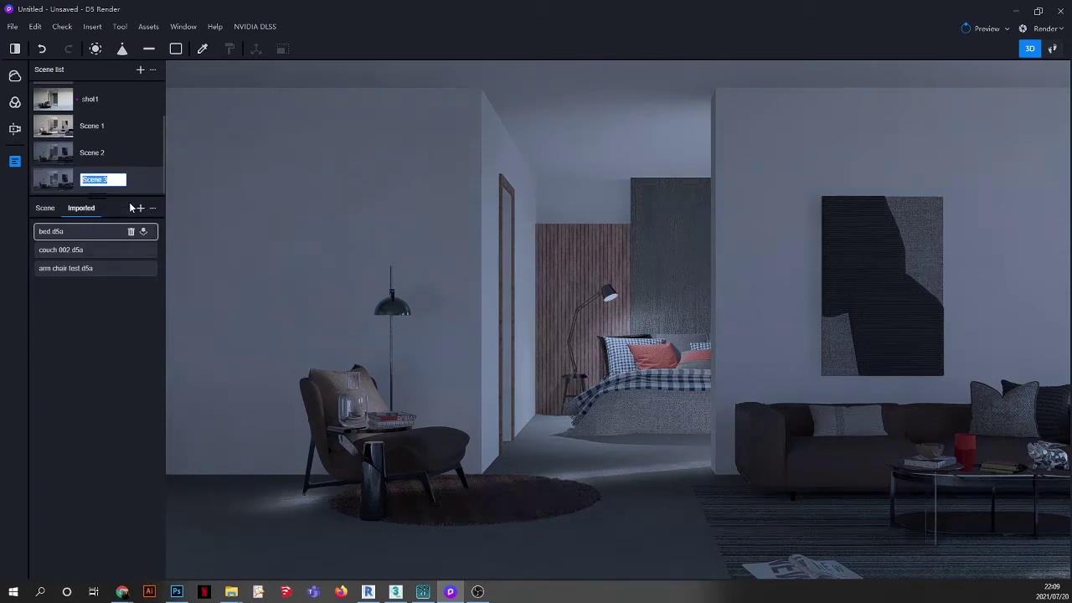
{"action": "type", "text": "SHOT2"}
{"action": "left_click", "coordinate": [100, 383]}
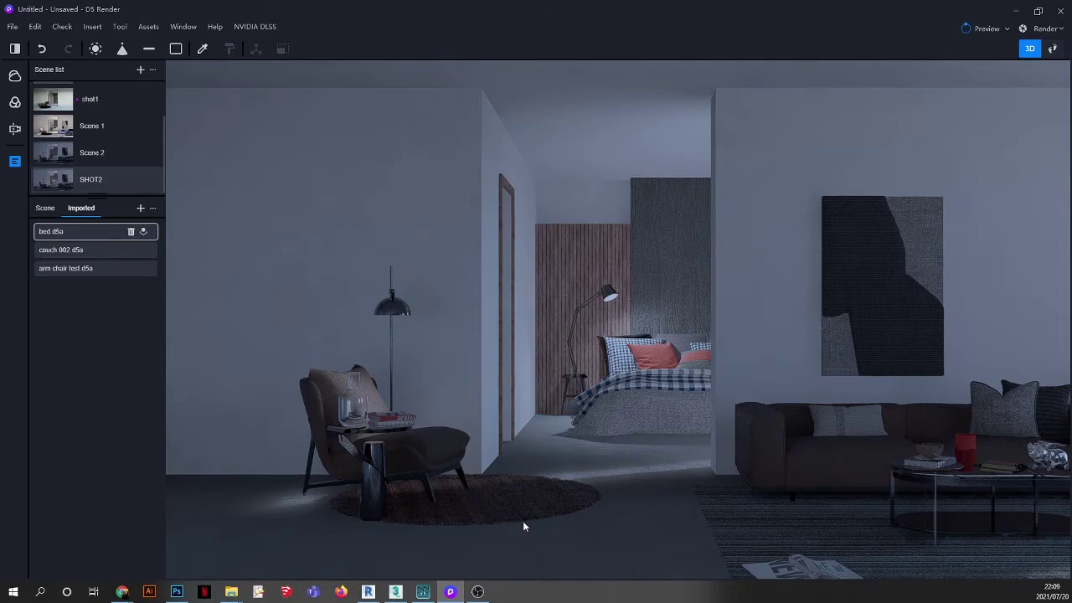
{"action": "scroll", "coordinate": [521, 540], "scroll_direction": "up", "scroll_amount": 10}
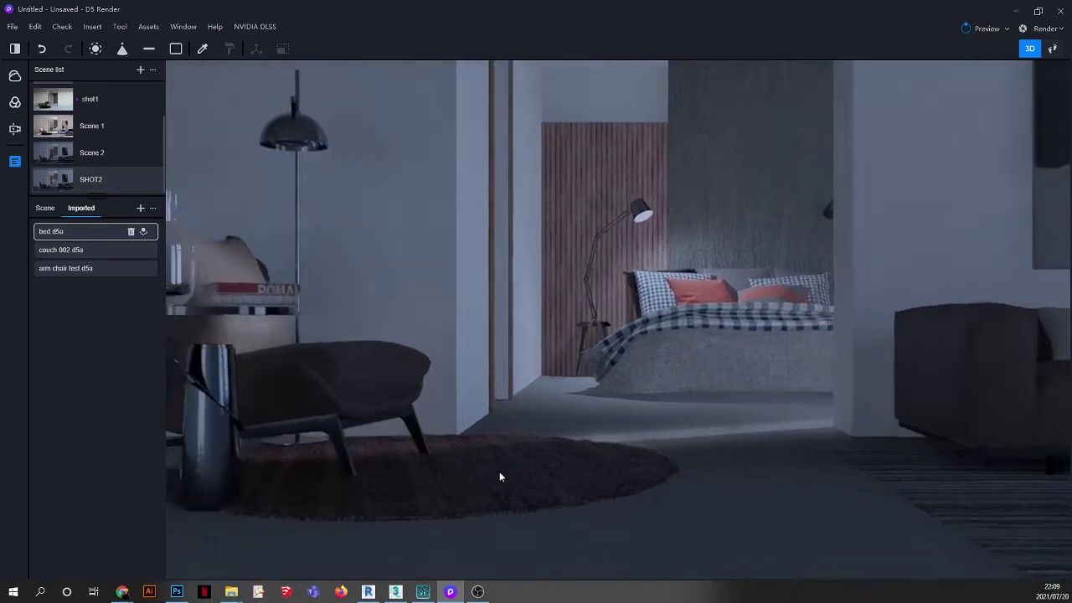
{"action": "scroll", "coordinate": [499, 486], "scroll_direction": "up", "scroll_amount": 10}
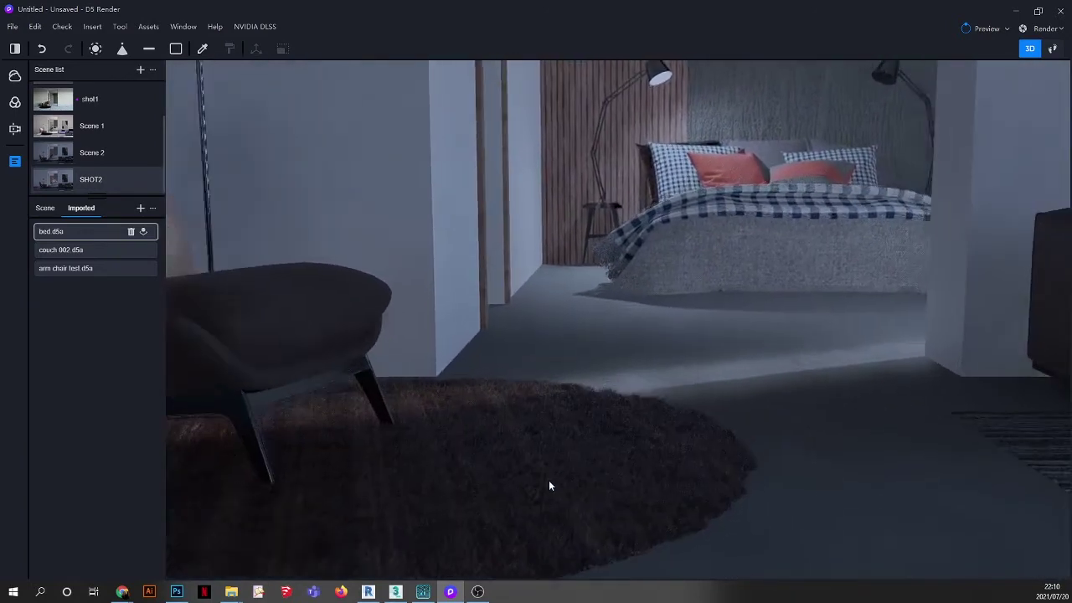
{"action": "right_click_drag", "start_coordinate": [553, 497], "coordinate": [523, 463]}
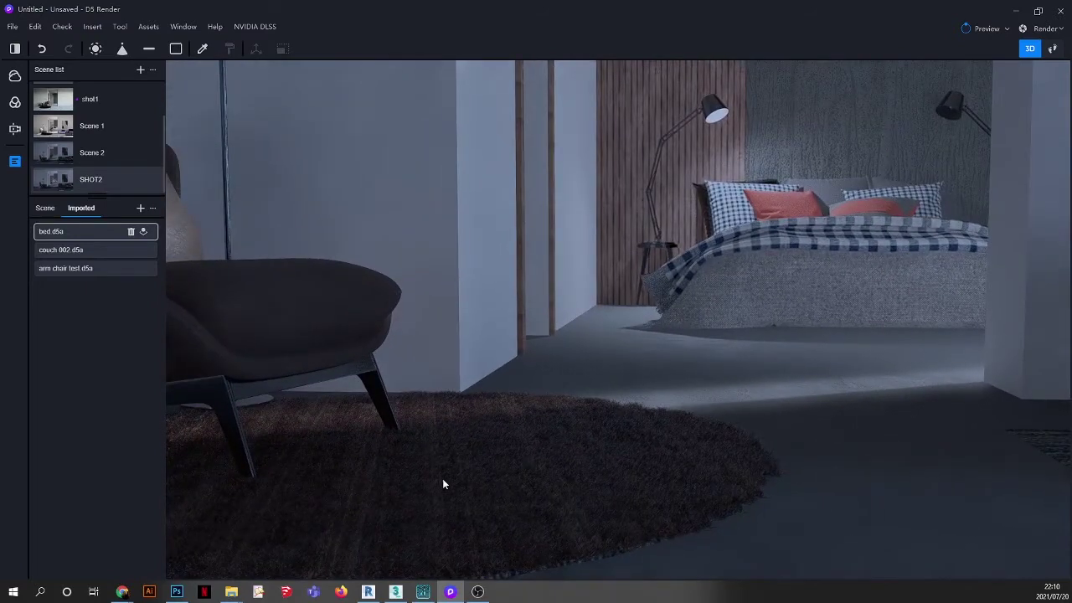
{"action": "scroll", "coordinate": [435, 484], "scroll_direction": "up", "scroll_amount": 3}
{"action": "scroll", "coordinate": [444, 509], "scroll_direction": "up", "scroll_amount": 5}
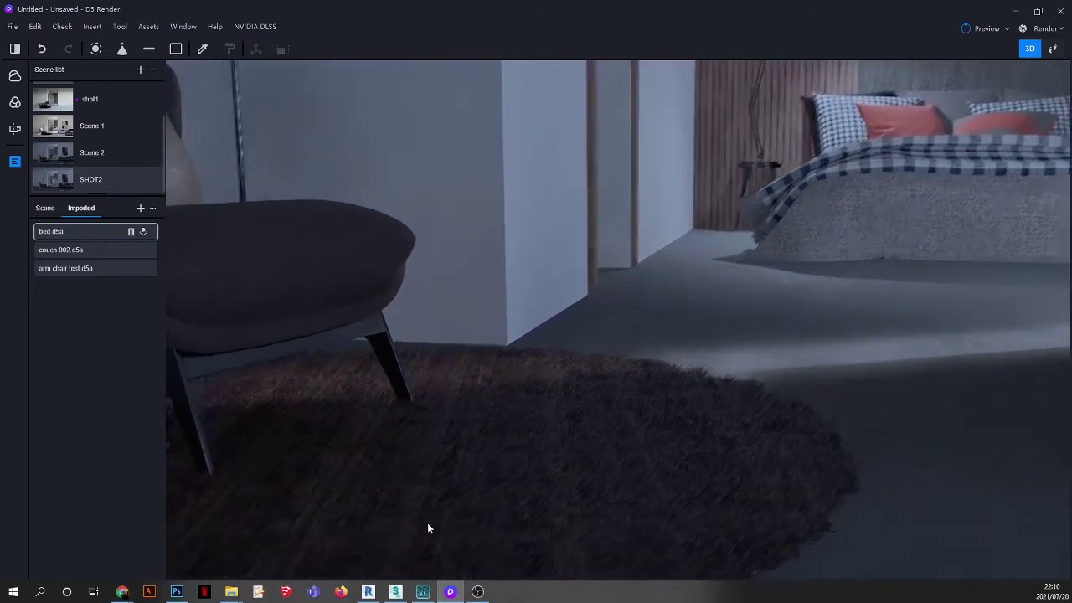
{"action": "scroll", "coordinate": [574, 464], "scroll_direction": "up", "scroll_amount": 2}
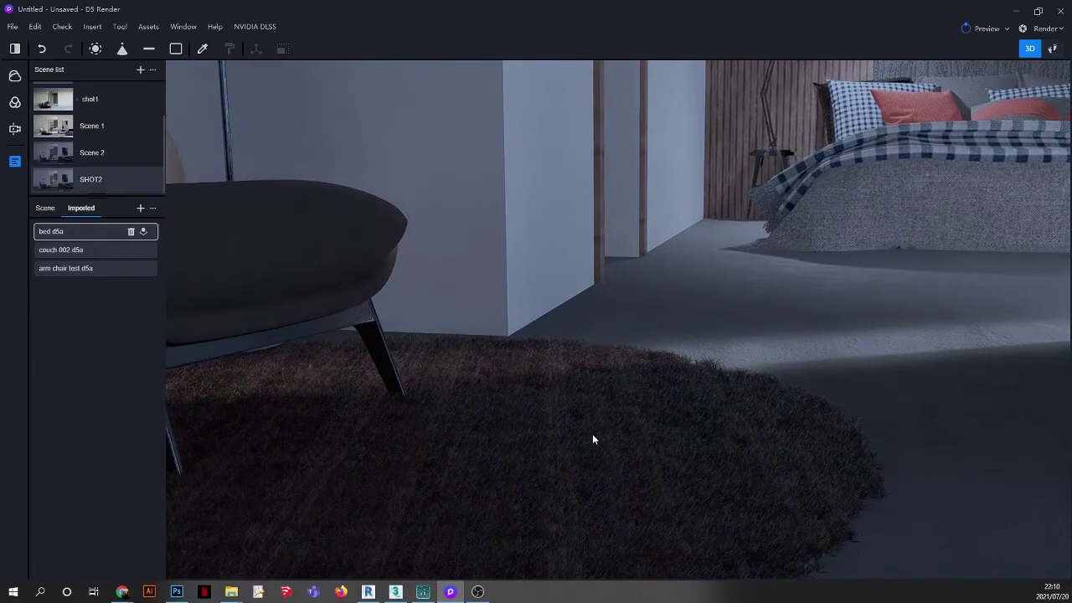
{"action": "scroll", "coordinate": [591, 436], "scroll_direction": "up", "scroll_amount": 2}
{"action": "scroll", "coordinate": [592, 437], "scroll_direction": "down", "scroll_amount": 3}
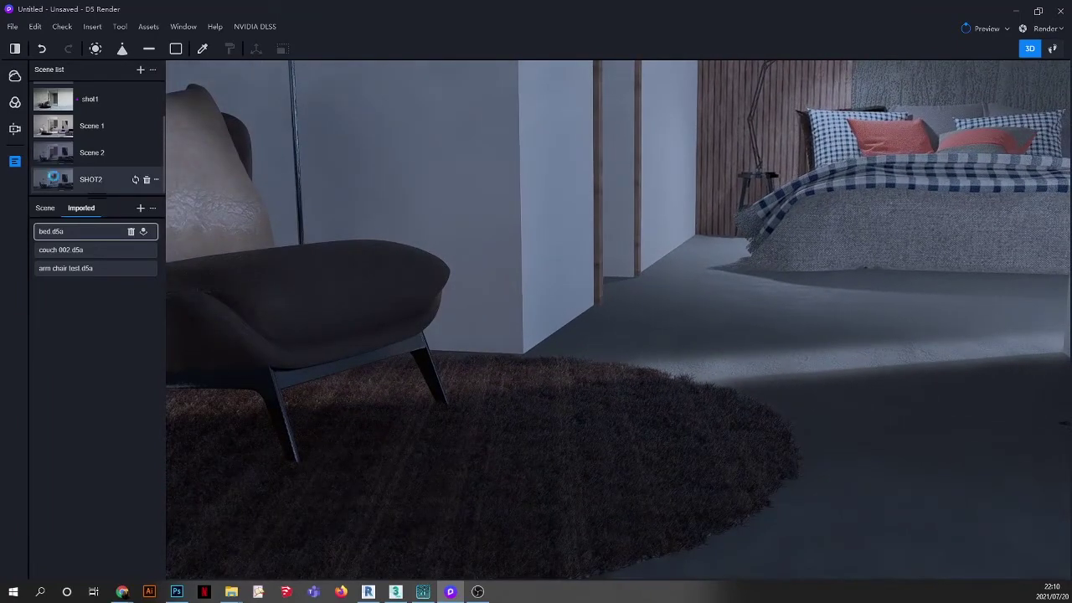
{"action": "left_click", "coordinate": [53, 179]}
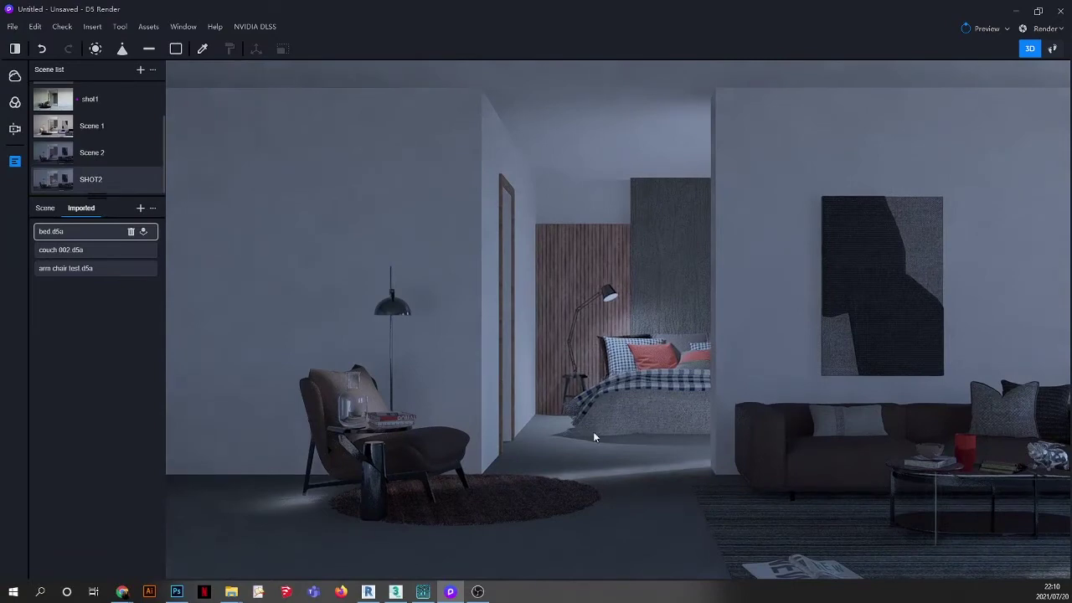
- Start a still image export and compare the 5:5, 16:9 and 4:3 frames, ending on 5:5
{"action": "left_click", "coordinate": [1044, 29]}
{"action": "left_click", "coordinate": [982, 45]}
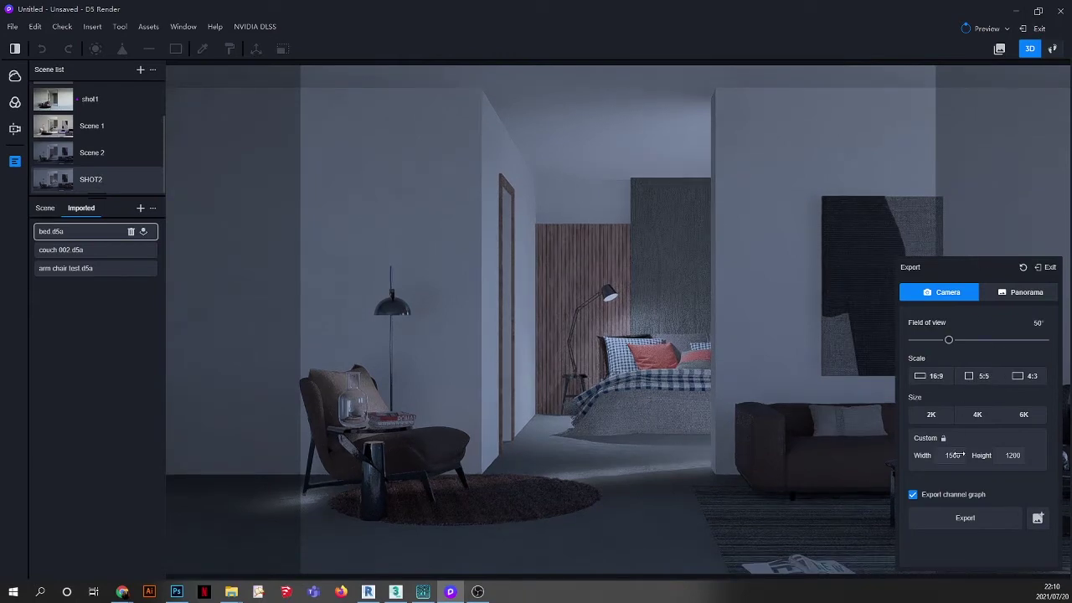
{"action": "left_click", "coordinate": [980, 378]}
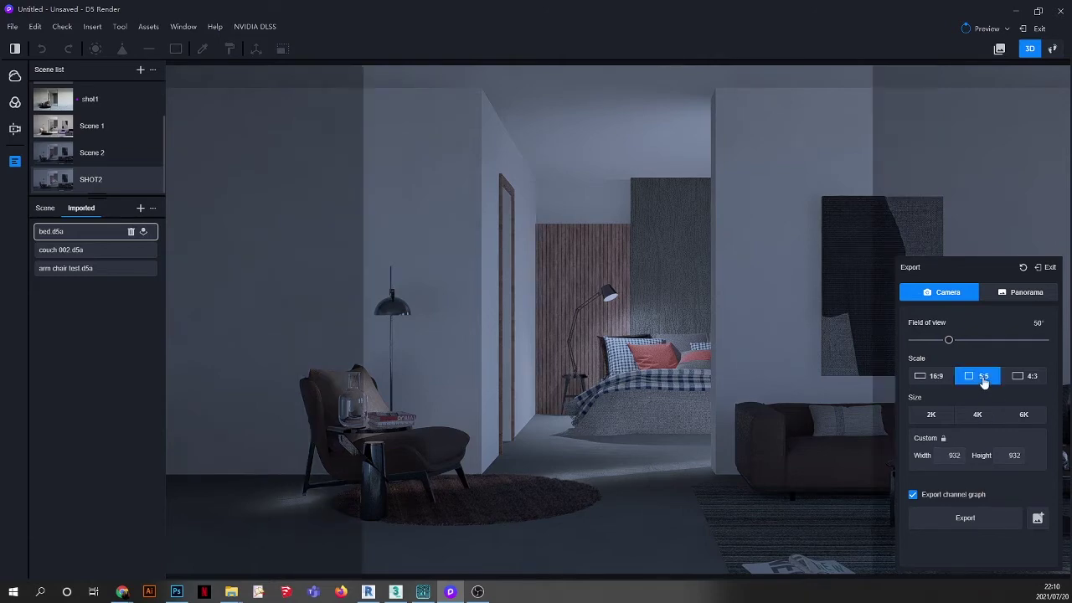
{"action": "left_click", "coordinate": [934, 379]}
{"action": "left_click", "coordinate": [1025, 378]}
{"action": "left_click", "coordinate": [978, 378]}
- Set a custom export size of 1500 width by 1200 height
{"action": "double_click", "coordinate": [954, 455]}
{"action": "type", "text": "1500"}
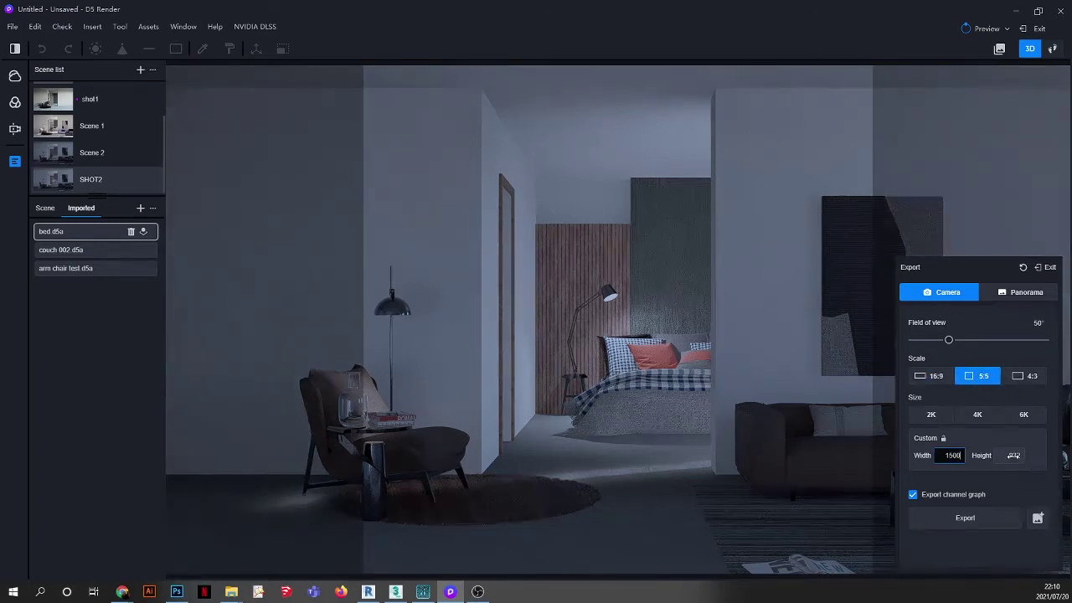
{"action": "double_click", "coordinate": [1013, 455]}
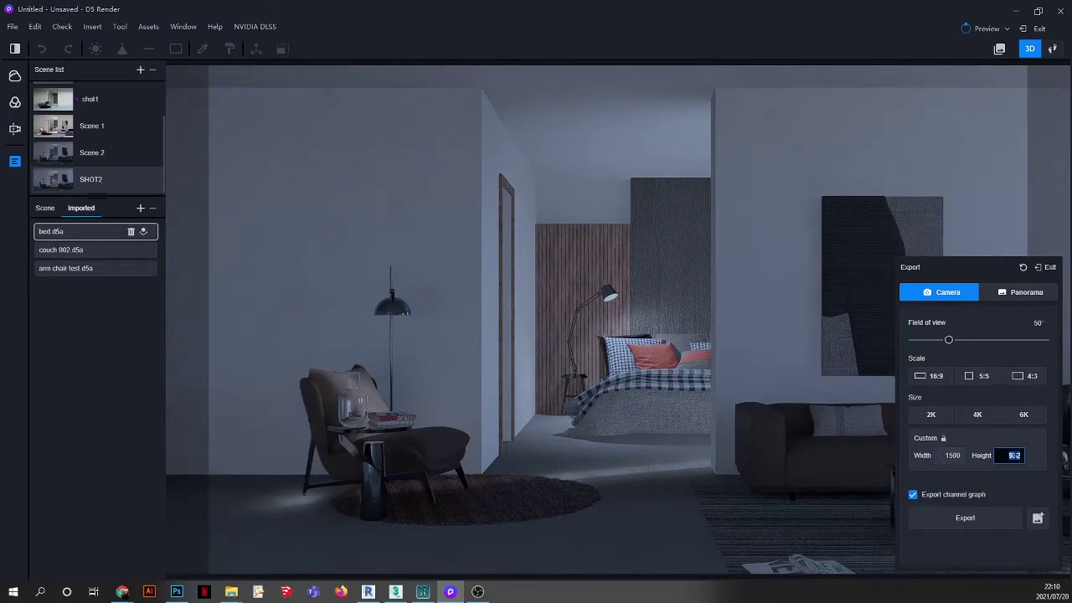
{"action": "key", "text": "BackSpace"}
{"action": "type", "text": "1200"}
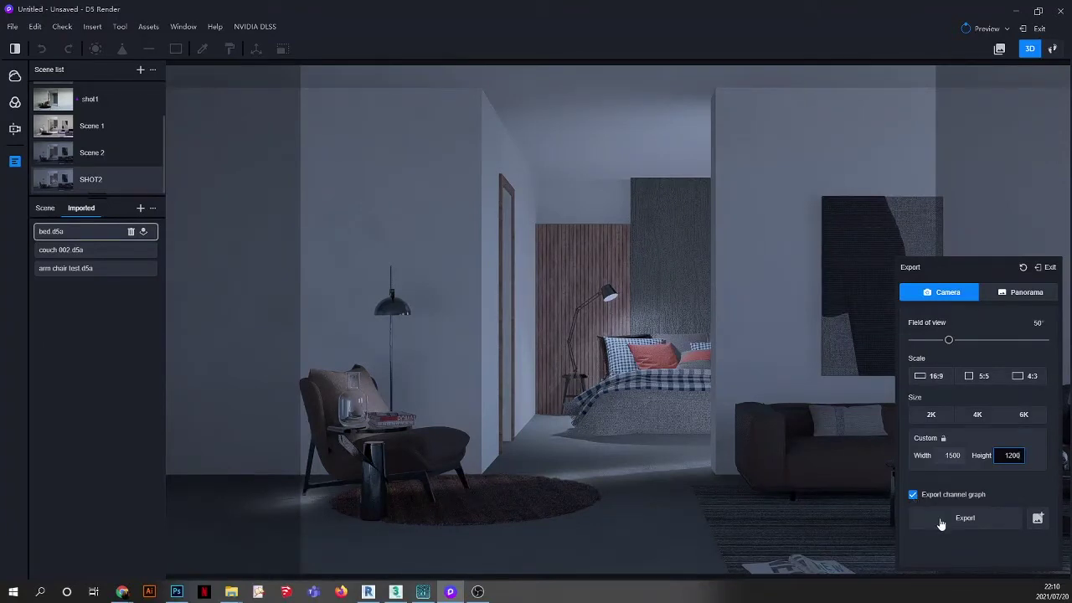
- Render the view to SHOT 2 in the INTERIOR folder and open that folder
{"action": "left_click", "coordinate": [939, 521]}
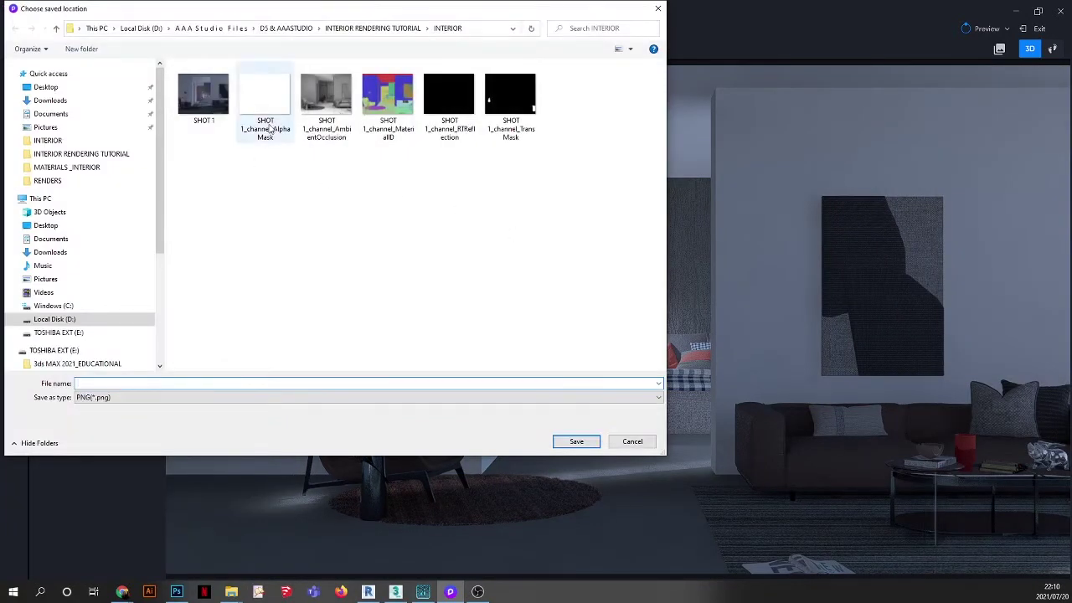
{"action": "left_click", "coordinate": [206, 105]}
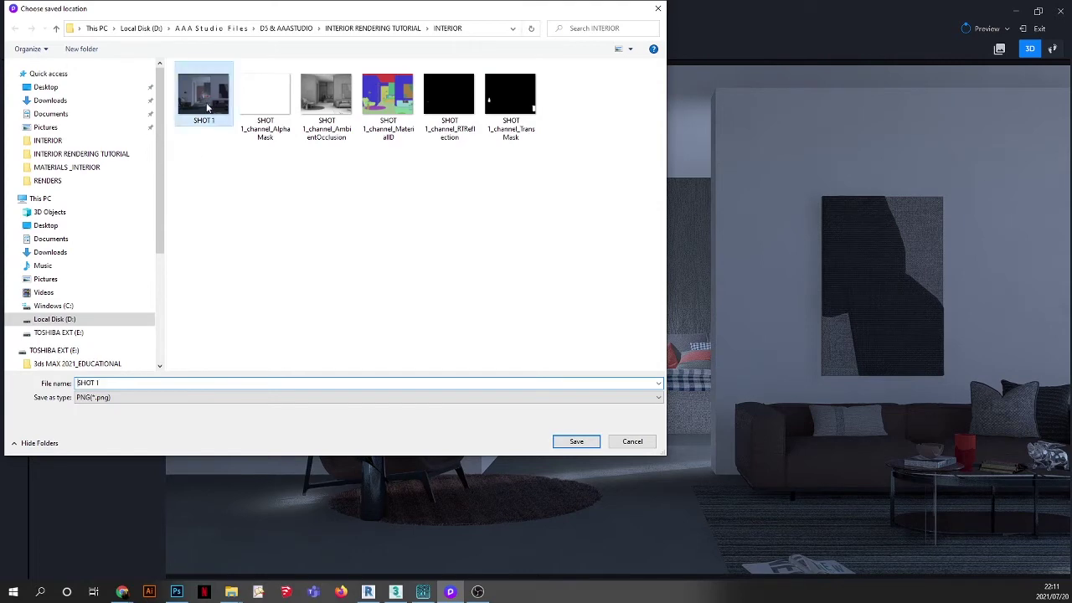
{"action": "double_click", "coordinate": [141, 381]}
{"action": "type", "text": "2"}
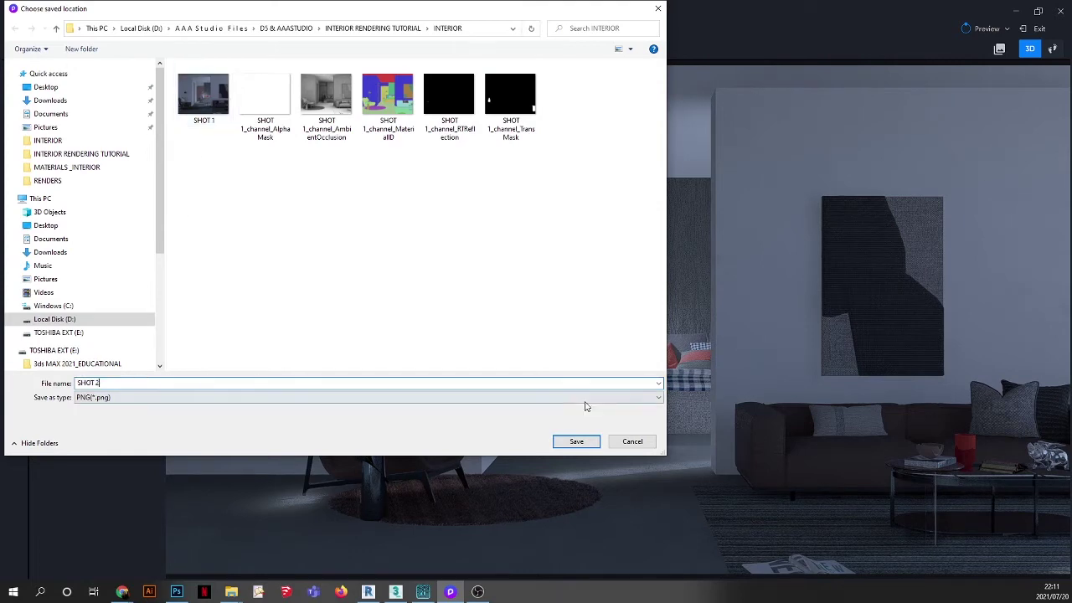
{"action": "left_click", "coordinate": [576, 441]}
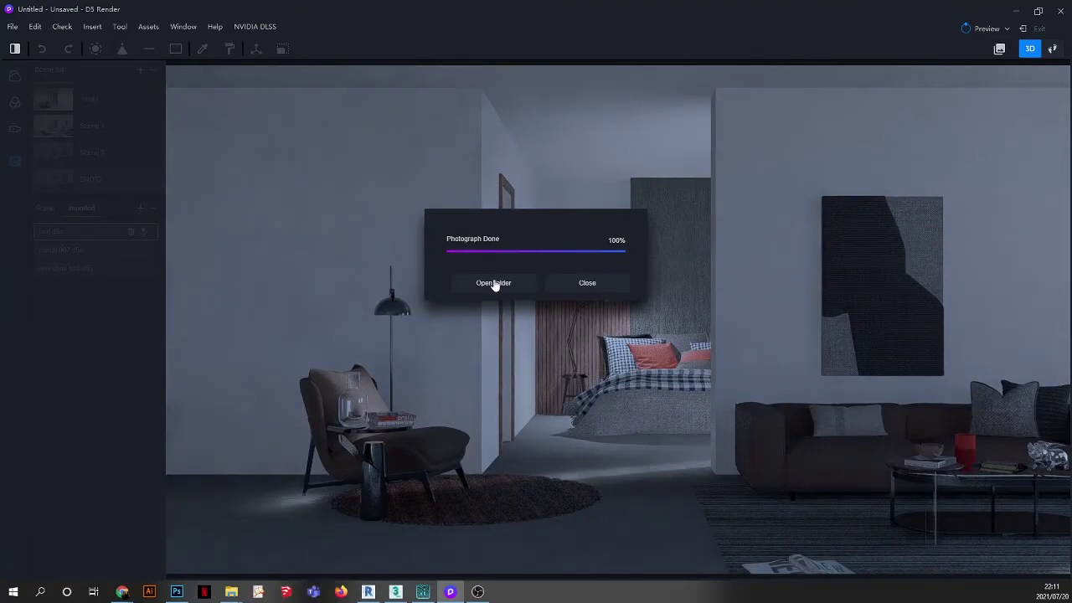
{"action": "left_click", "coordinate": [494, 284]}
- Maximize the INTERIOR folder window and close the SHOT 2 preview
{"action": "mouse_move", "coordinate": [234, 595]}
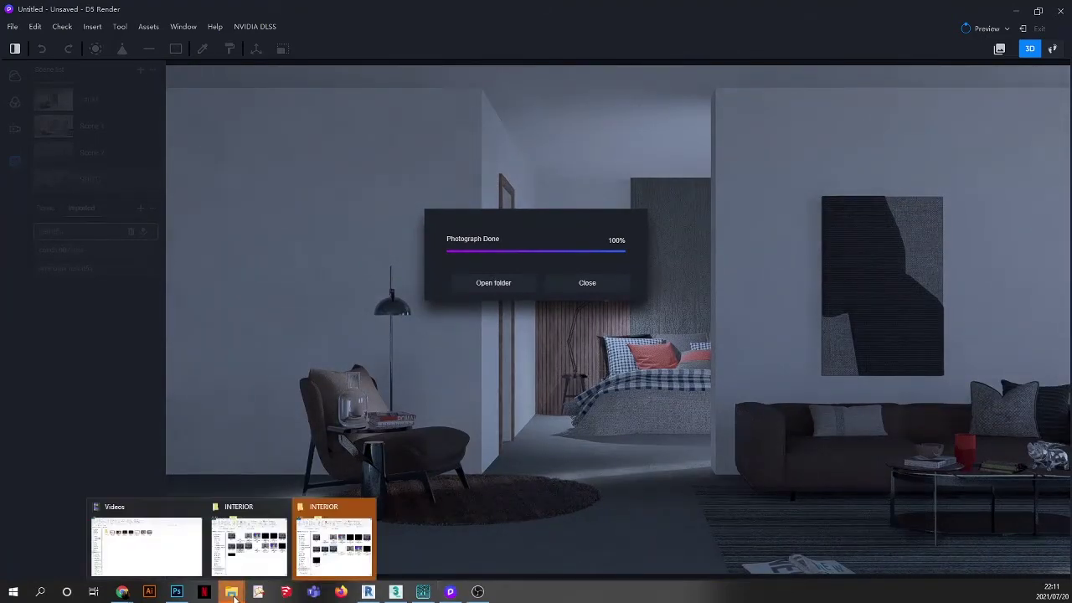
{"action": "left_click", "coordinate": [334, 545]}
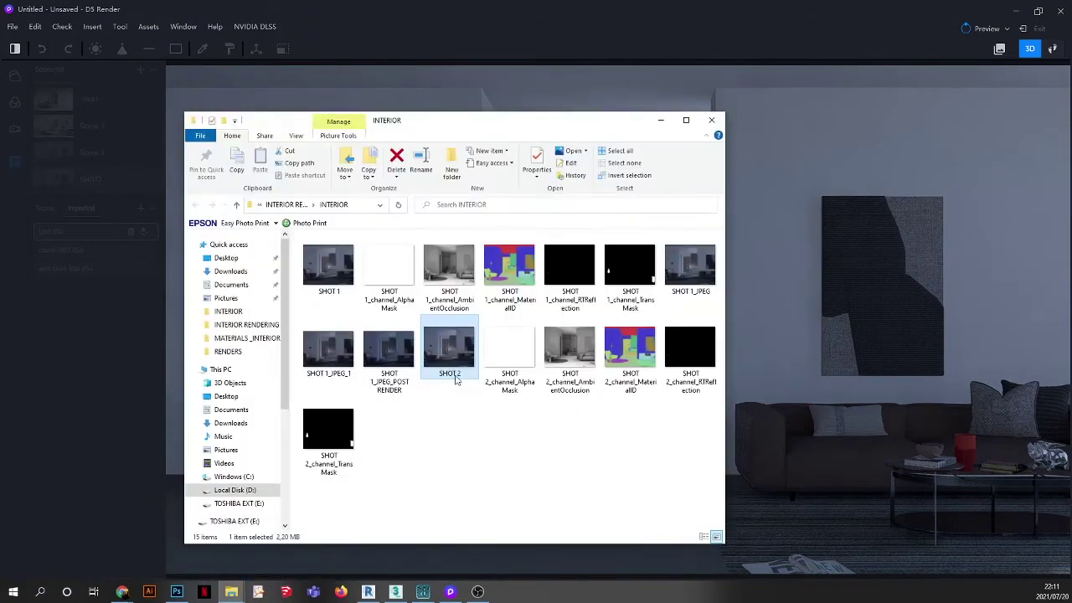
{"action": "left_click", "coordinate": [685, 121]}
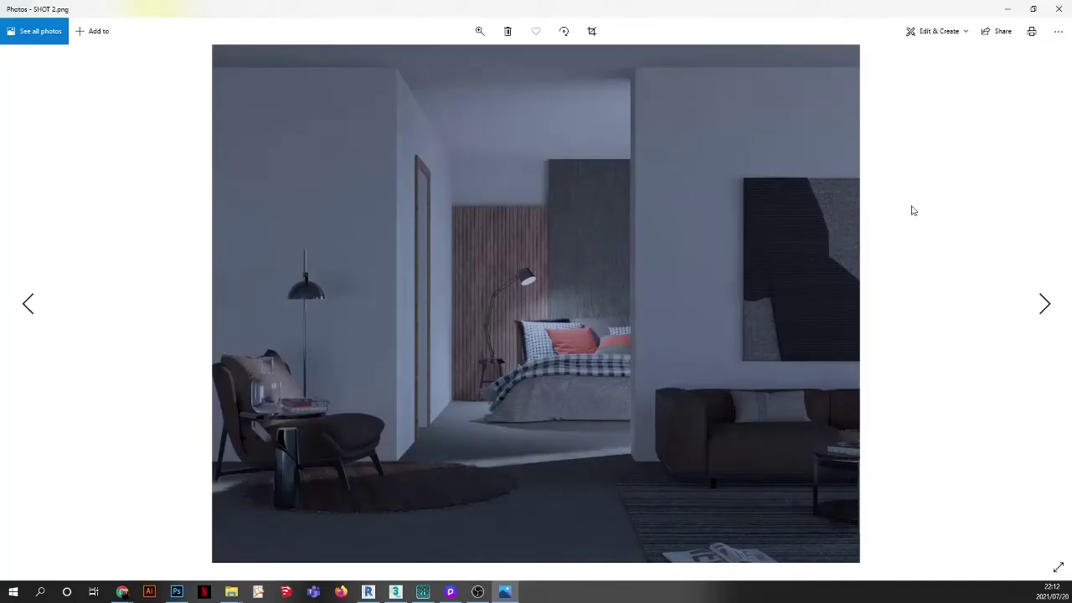
{"action": "left_click", "coordinate": [1059, 10]}
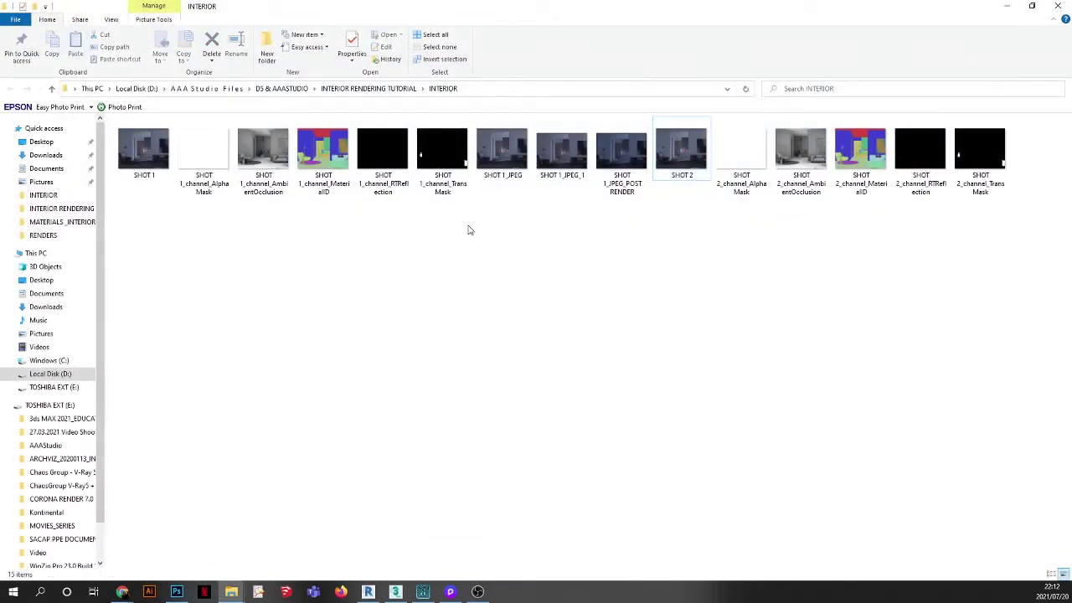
- Delete all SHOT 1 files, including SHOT 1_JPEG, SHOT 1_JPEG_1 and SHOT 1_JPEG_POST RENDER
{"action": "left_click_drag", "start_coordinate": [439, 216], "coordinate": [143, 165]}
{"action": "key", "text": "Delete"}
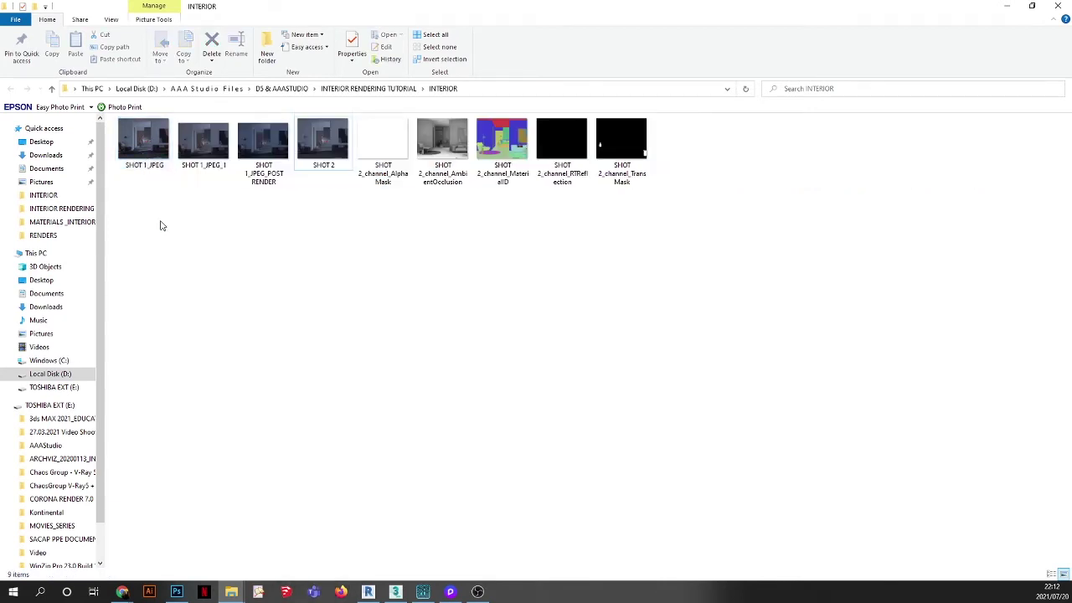
{"action": "left_click_drag", "start_coordinate": [215, 199], "coordinate": [146, 147]}
{"action": "key", "text": "Delete"}
{"action": "left_click", "coordinate": [146, 149]}
{"action": "key", "text": "Delete"}
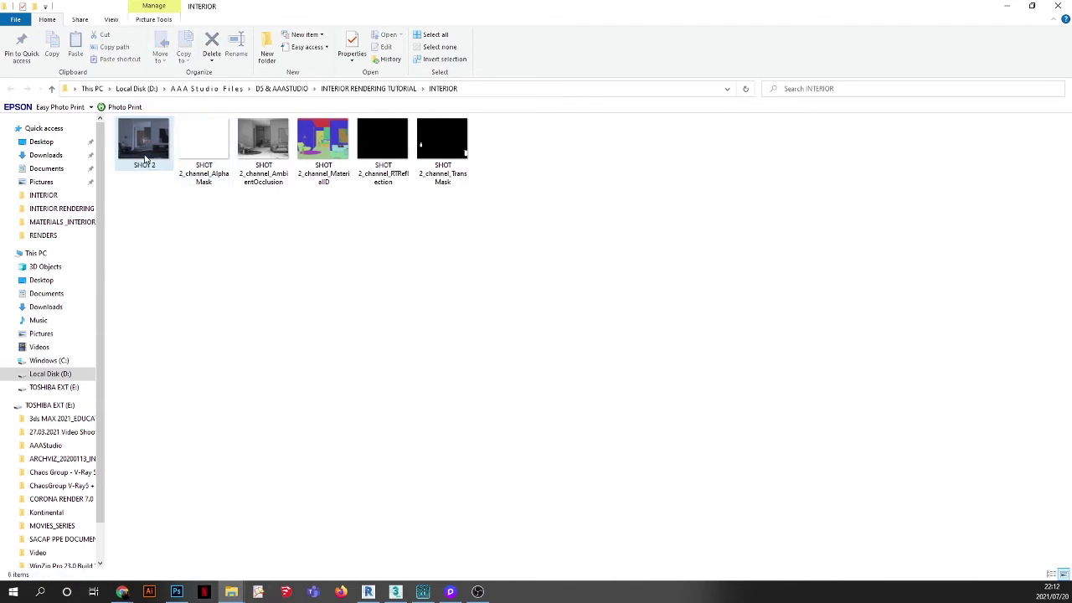
- Close SHOT 1_JPEG_1 without saving and drag the SHOT 2 render into Photoshop
{"action": "left_click", "coordinate": [179, 591]}
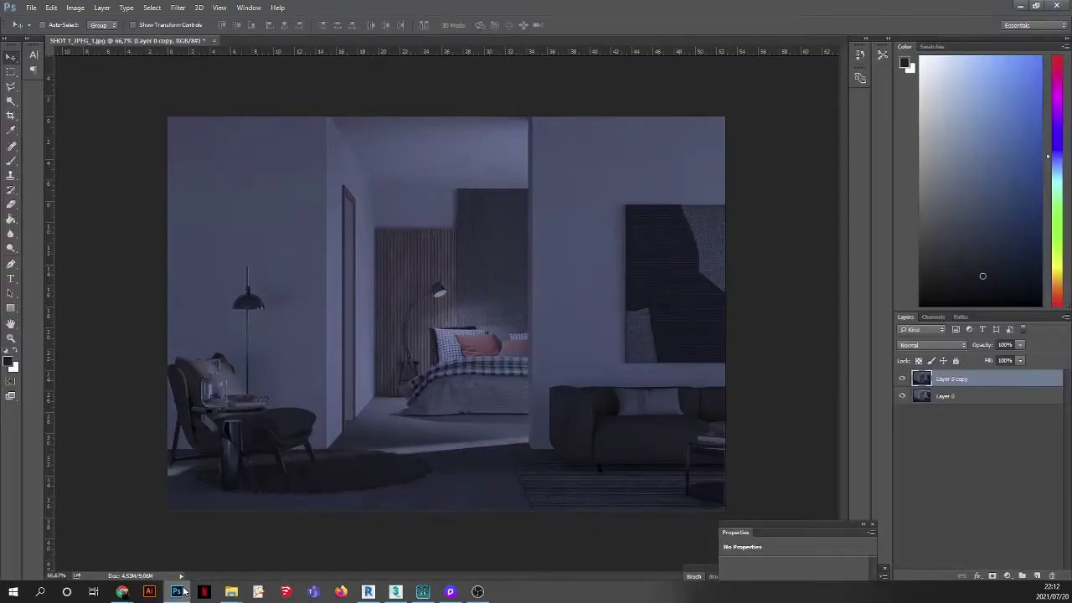
{"action": "left_click", "coordinate": [214, 40]}
{"action": "left_click", "coordinate": [524, 226]}
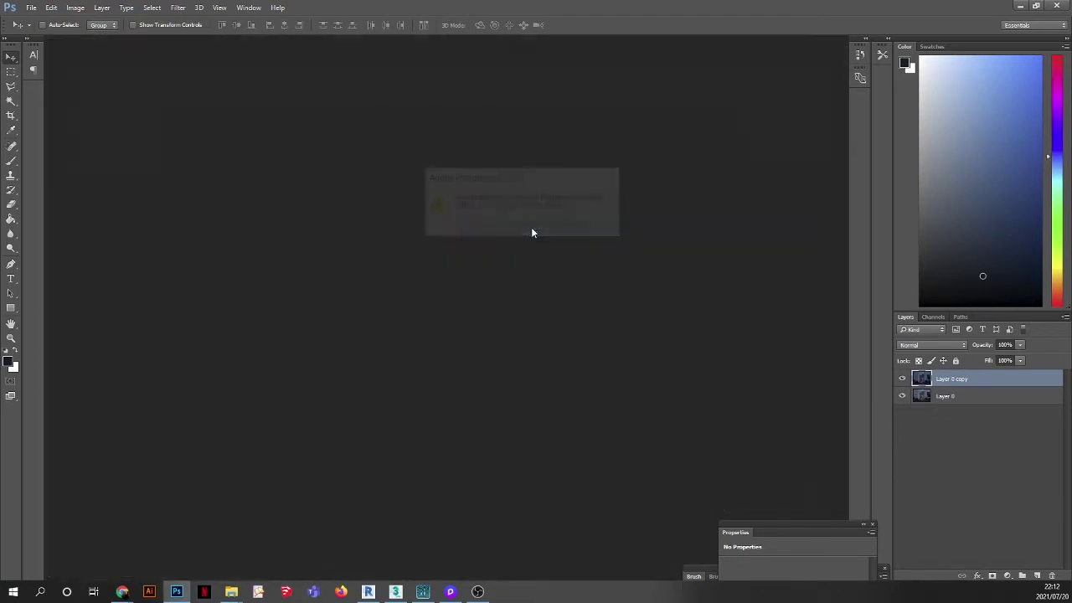
{"action": "mouse_move", "coordinate": [234, 596]}
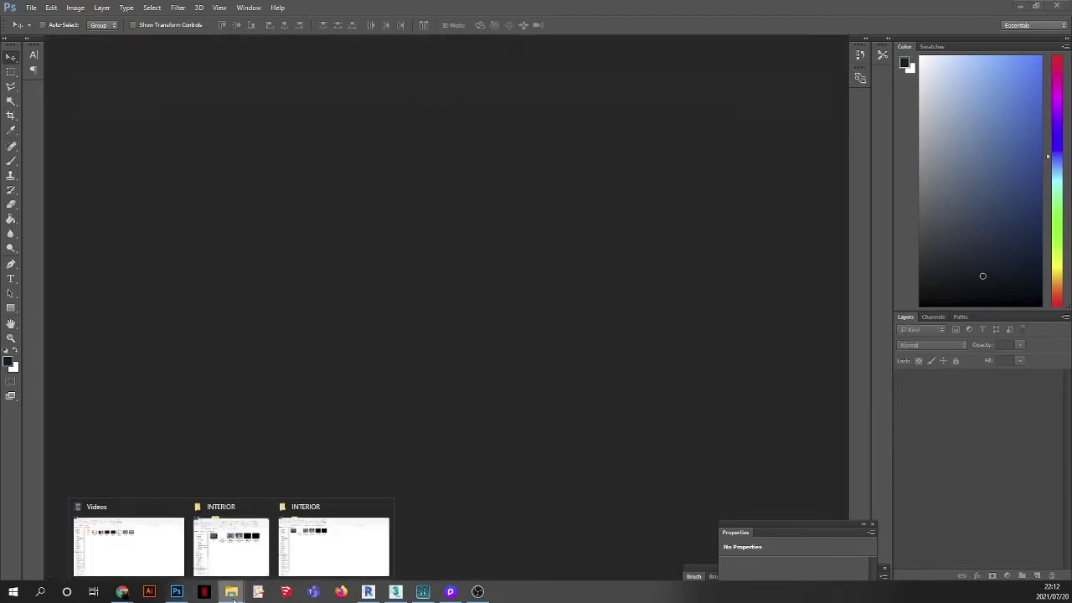
{"action": "left_click", "coordinate": [328, 546]}
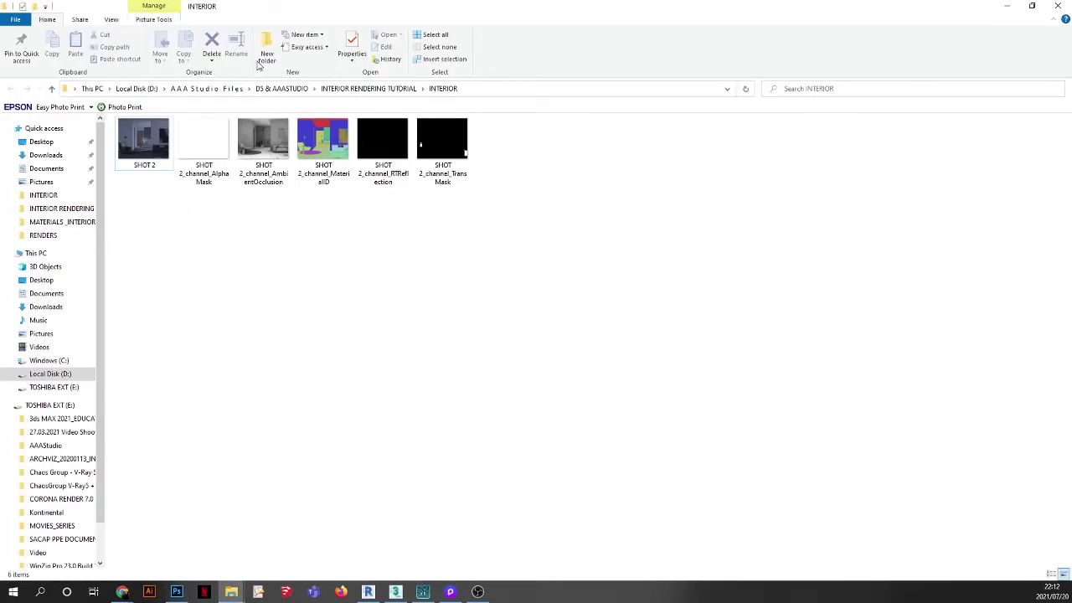
{"action": "left_click_drag", "start_coordinate": [276, 7], "coordinate": [766, 222]}
{"action": "left_click_drag", "start_coordinate": [641, 339], "coordinate": [484, 88]}
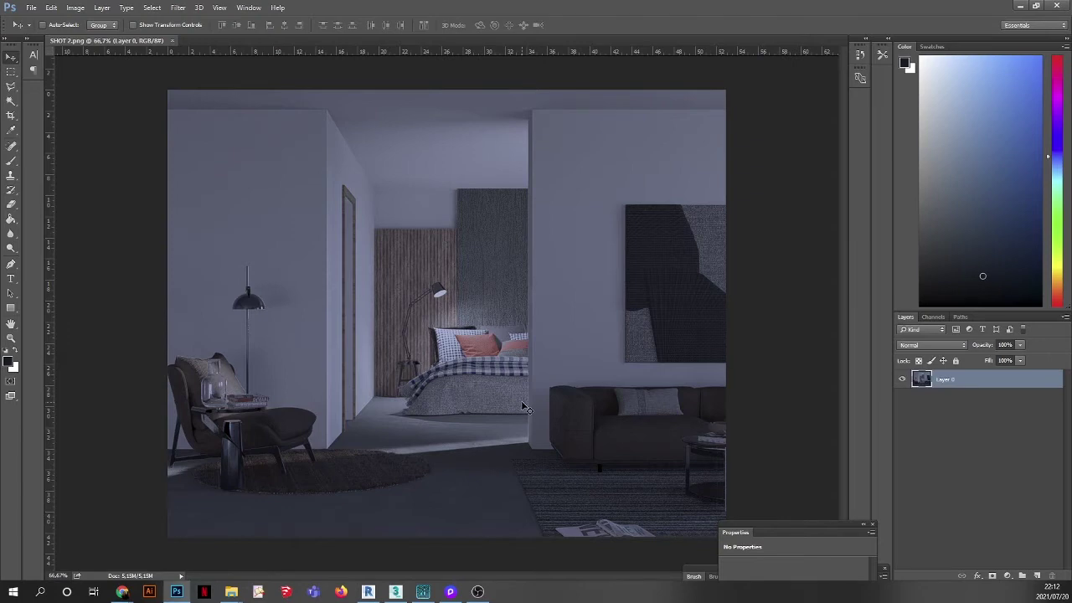
- Save a copy as SHOT 2_JPEG in JPEG format
{"action": "left_click", "coordinate": [31, 8]}
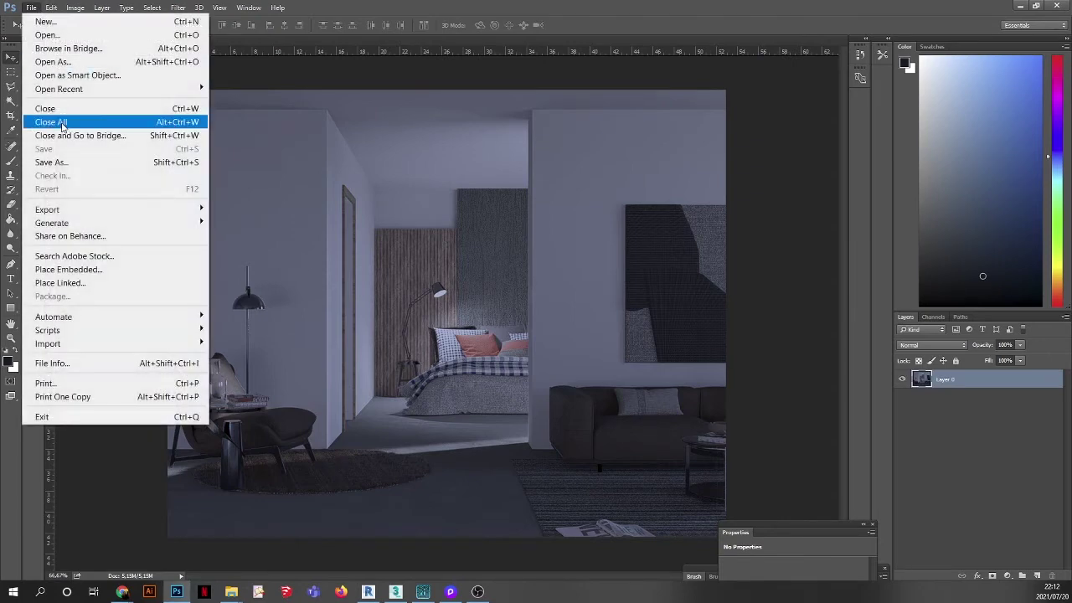
{"action": "left_click", "coordinate": [70, 166]}
{"action": "left_click", "coordinate": [202, 236]}
{"action": "type", "text": "_"}
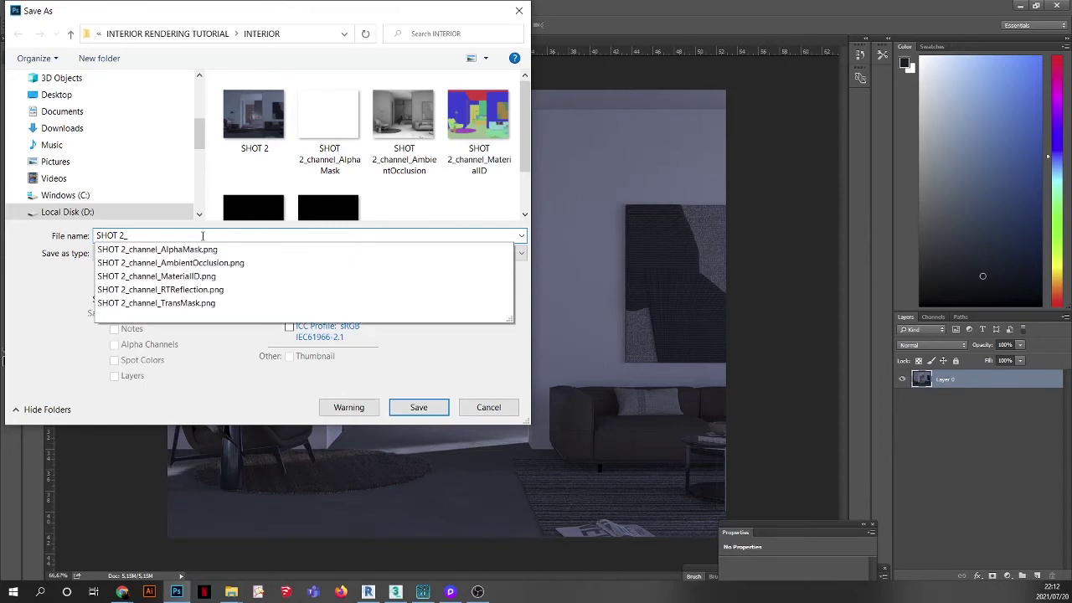
{"action": "type", "text": "pEG"}
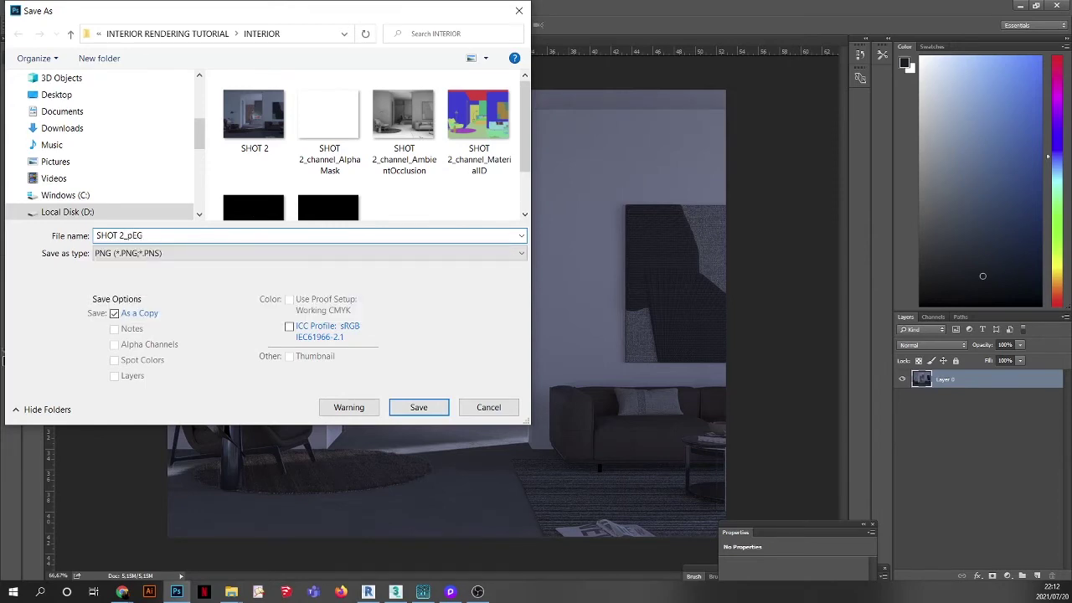
{"action": "key", "text": "BackSpace"}
{"action": "key", "text": "BackSpace"}
{"action": "type", "text": "J"}
{"action": "left_click", "coordinate": [236, 254]}
{"action": "left_click", "coordinate": [148, 372]}
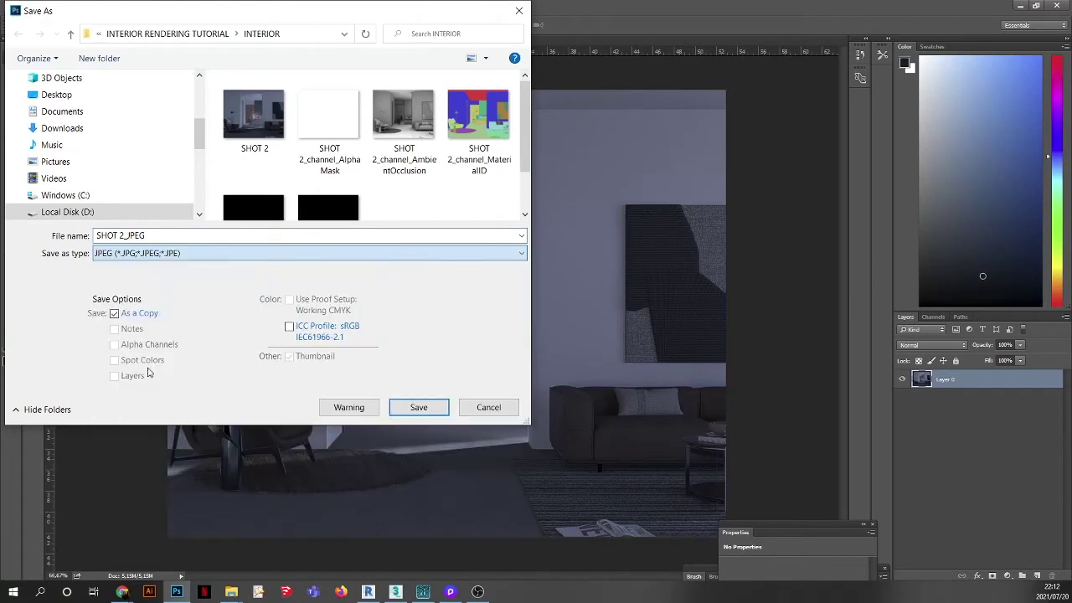
{"action": "left_click", "coordinate": [420, 410]}
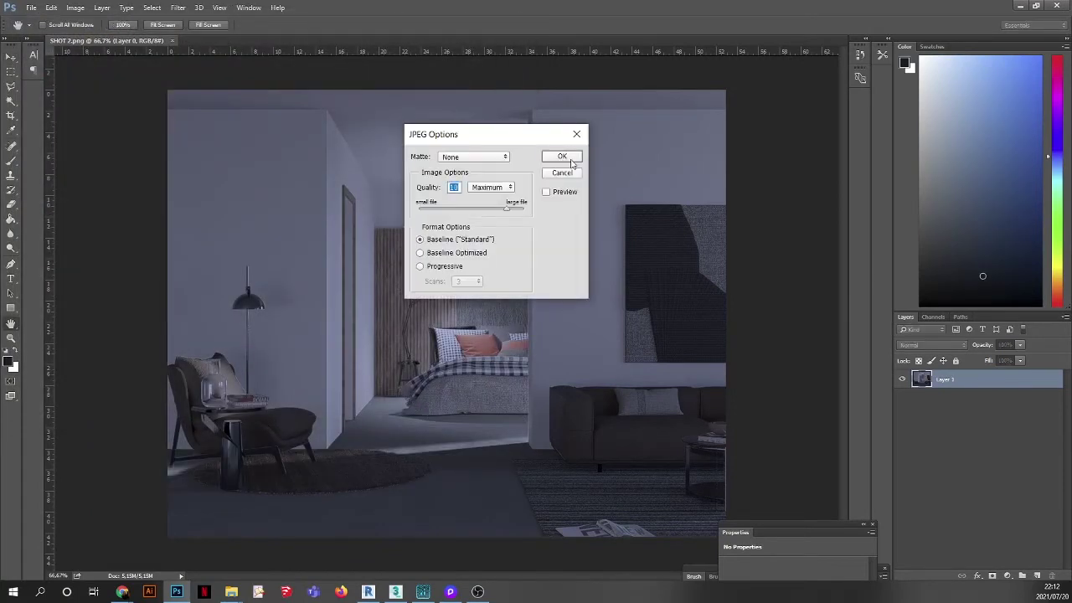
- Accept the JPEG options, close SHOT 2.png, and open SHOT 2_JPEG from the INTERIOR folder
{"action": "left_click", "coordinate": [562, 156]}
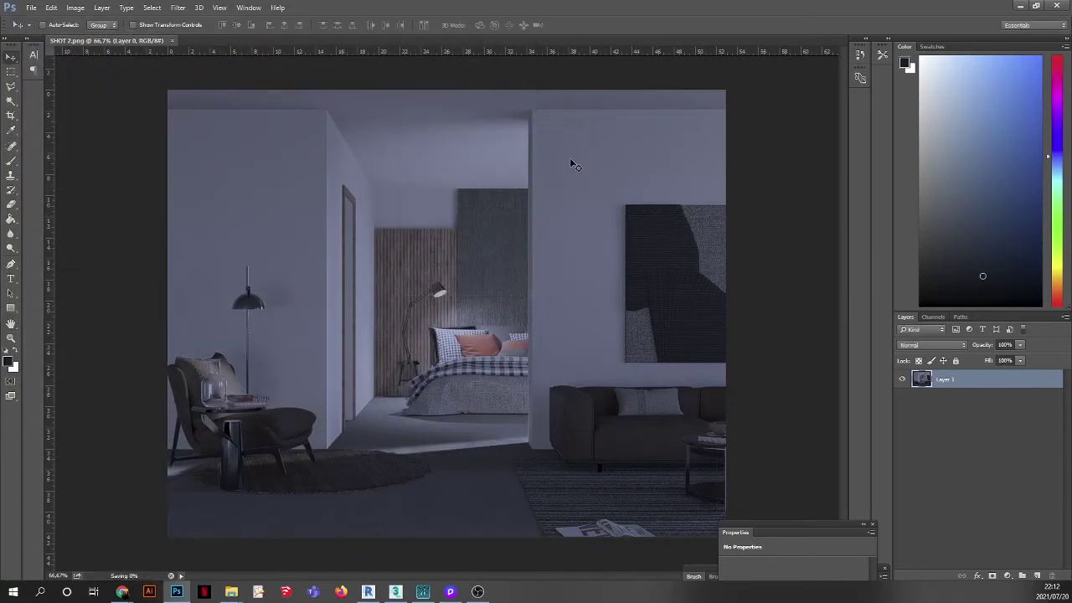
{"action": "left_click", "coordinate": [172, 41]}
{"action": "mouse_move", "coordinate": [231, 596]}
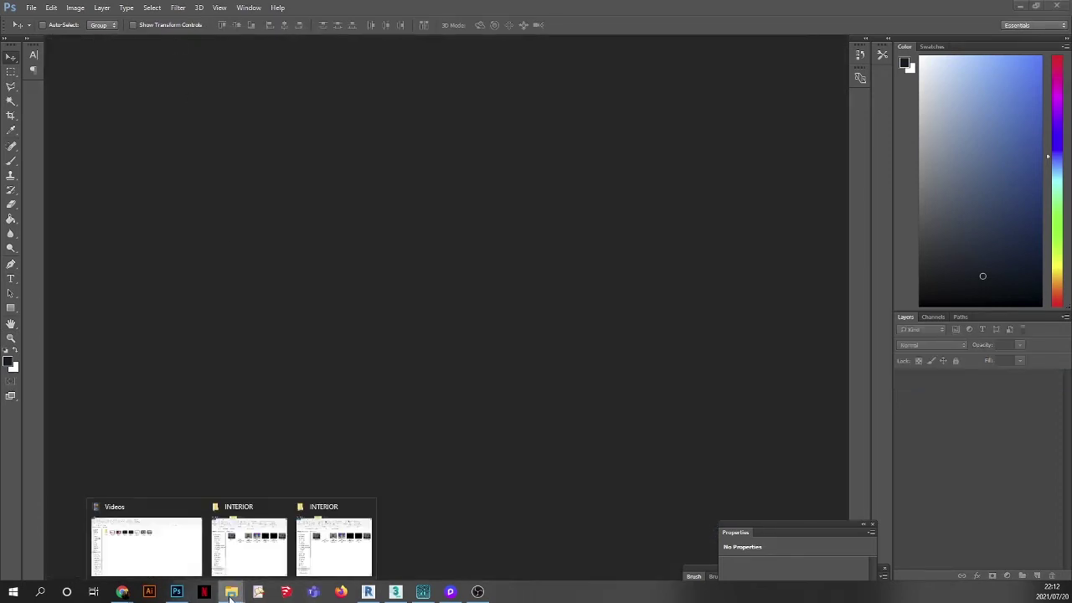
{"action": "left_click", "coordinate": [249, 544]}
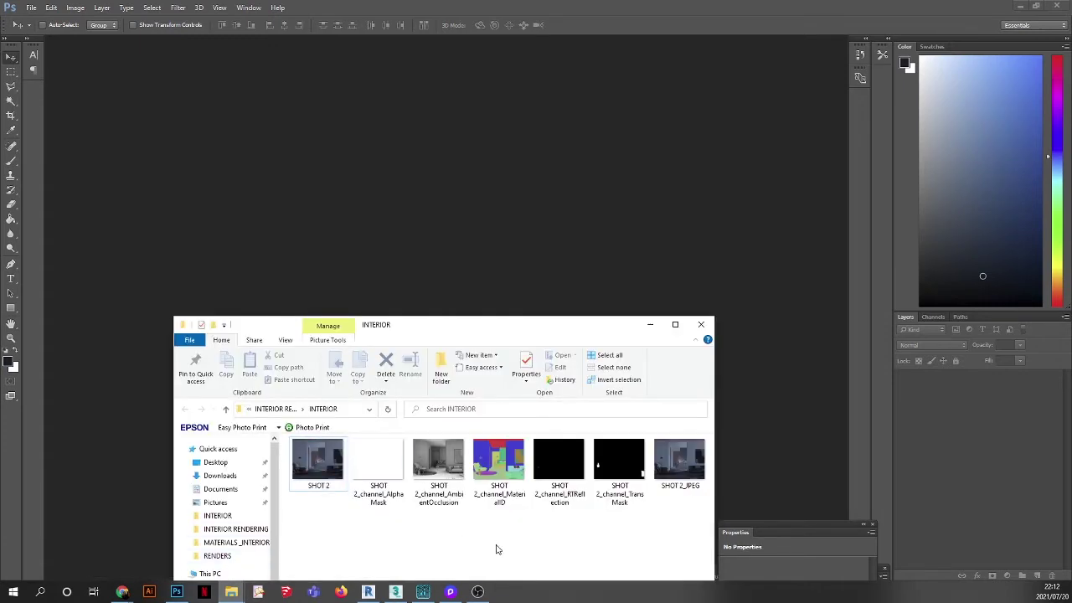
{"action": "left_click", "coordinate": [679, 459]}
{"action": "key", "text": "Return"}
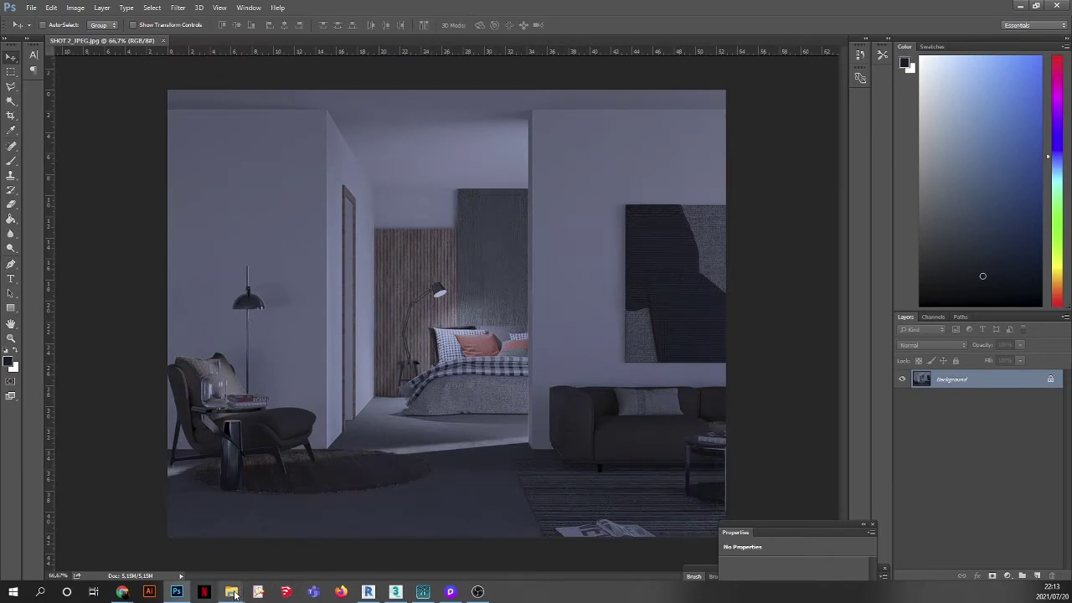
- Drag SHOT 2_channel_AmbientOcclusion from the folder onto the SHOT 2_JPEG canvas
{"action": "mouse_move", "coordinate": [235, 595]}
{"action": "left_click", "coordinate": [262, 542]}
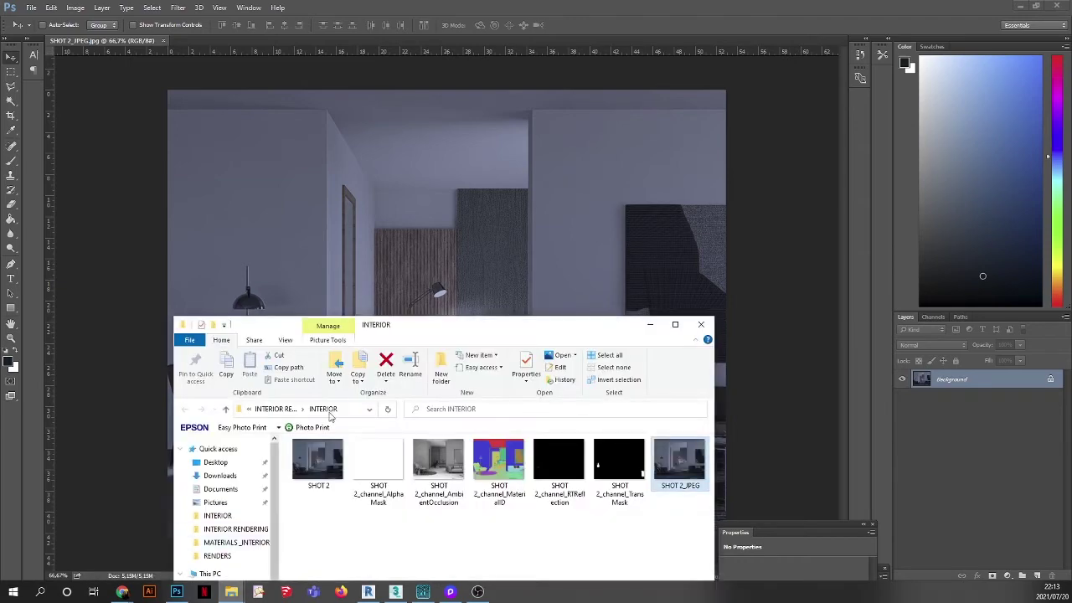
{"action": "left_click_drag", "start_coordinate": [503, 324], "coordinate": [448, 249]}
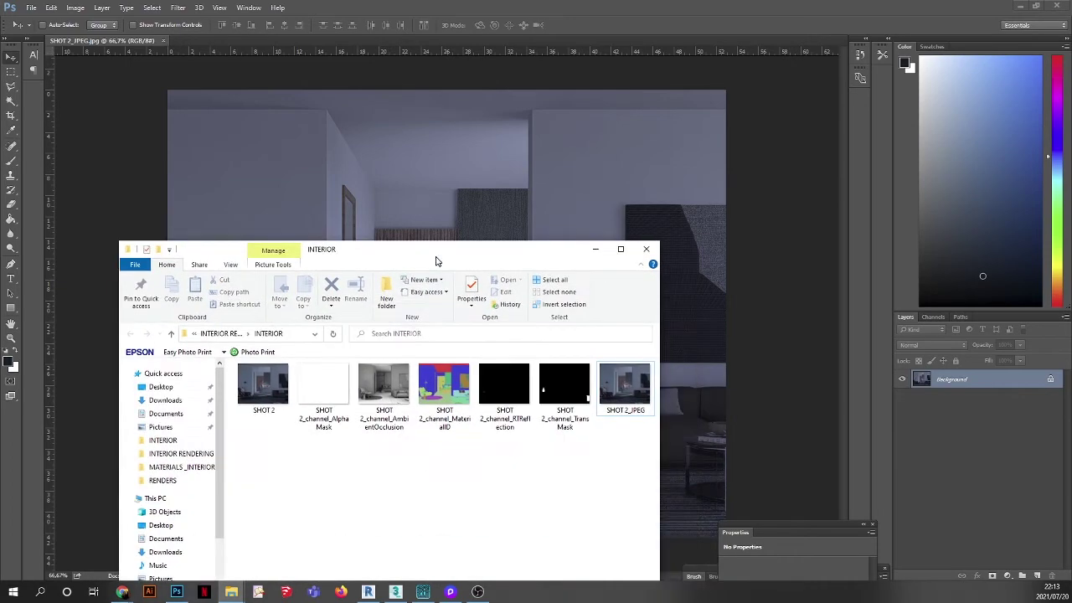
{"action": "left_click_drag", "start_coordinate": [391, 430], "coordinate": [396, 201]}
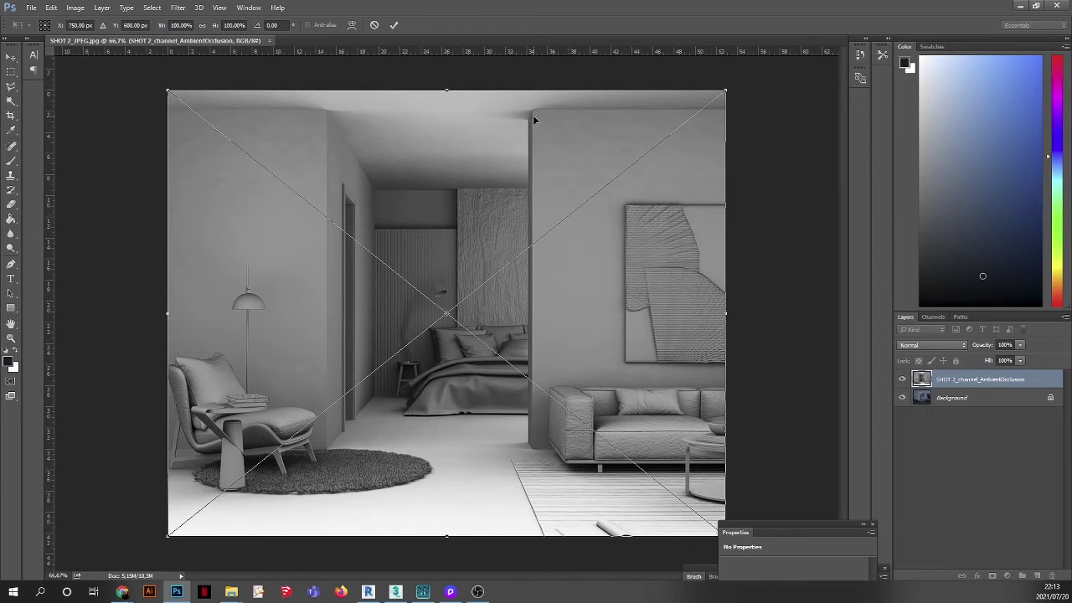
- Set the occlusion layer to Multiply blend at 20% opacity
{"action": "left_click", "coordinate": [935, 352]}
{"action": "left_click", "coordinate": [935, 352]}
{"action": "left_click", "coordinate": [935, 352]}
{"action": "left_click", "coordinate": [921, 380]}
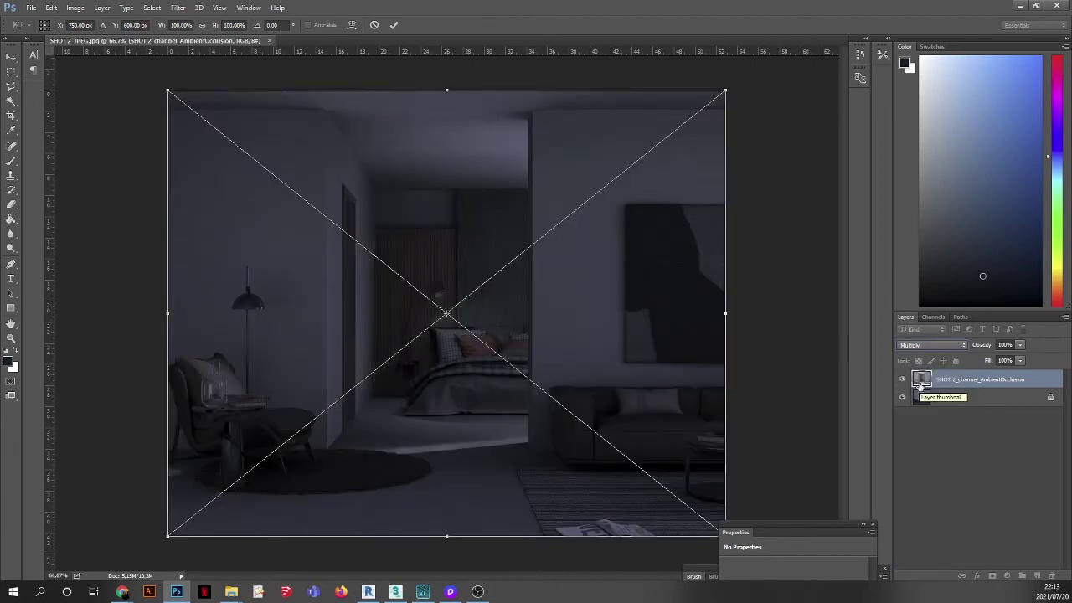
{"action": "left_click", "coordinate": [1008, 344]}
{"action": "type", "text": "30"}
{"action": "key", "text": "Return"}
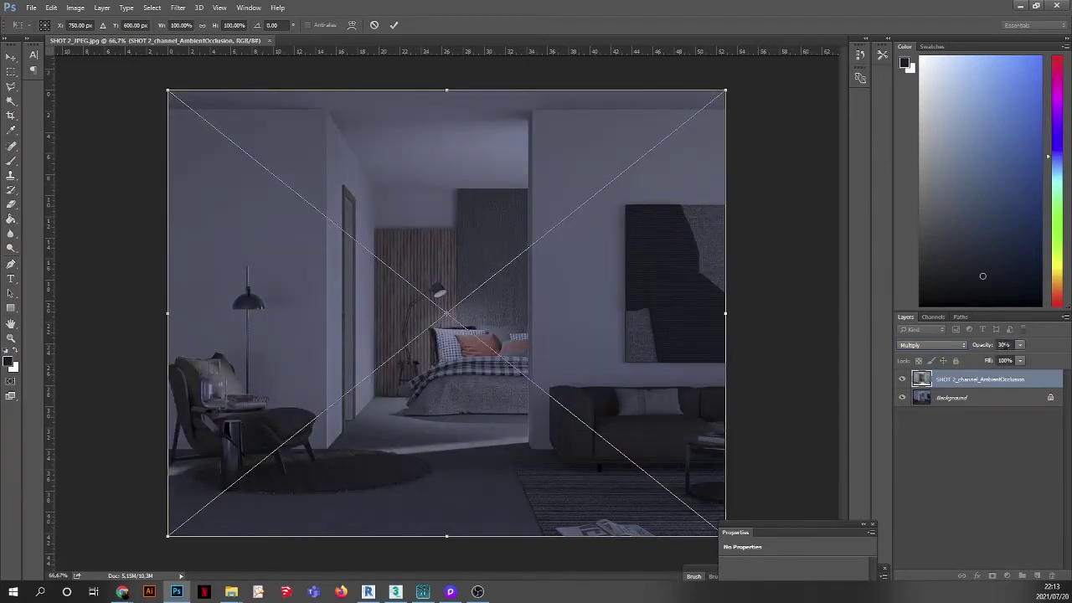
{"action": "left_click", "coordinate": [1003, 344]}
{"action": "type", "text": "20"}
{"action": "key", "text": "Return"}
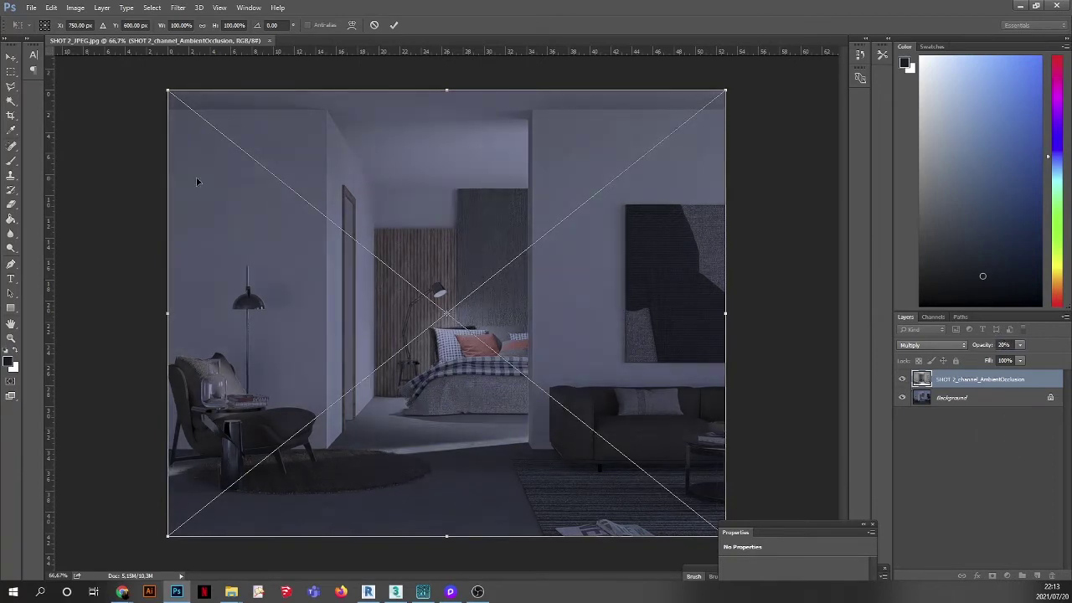
- Commit the placed occlusion render and toggle its visibility to compare the effect
{"action": "left_click", "coordinate": [11, 56]}
{"action": "left_click", "coordinate": [490, 228]}
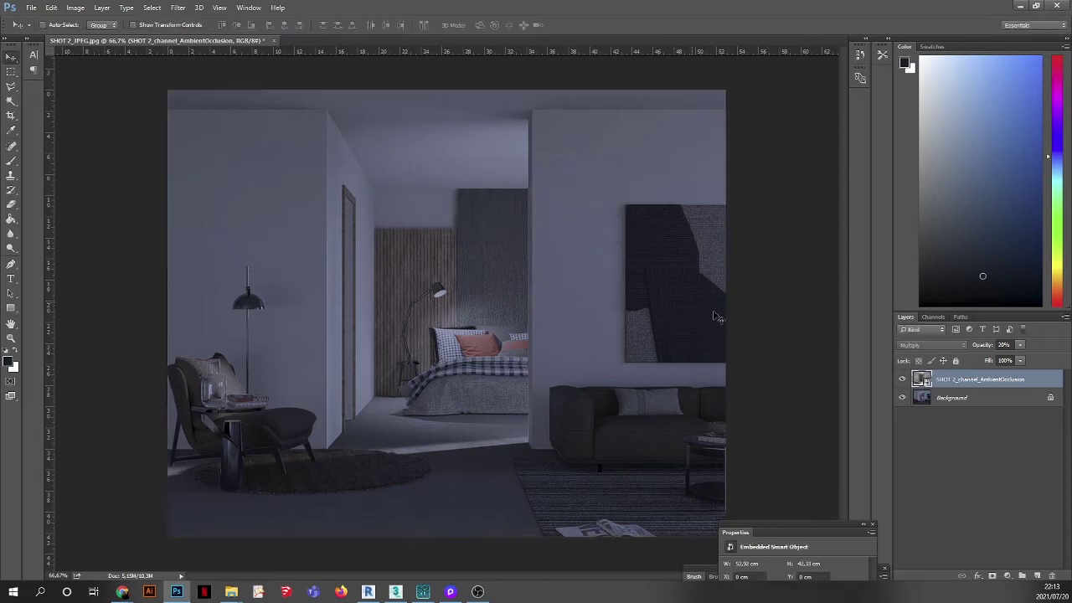
{"action": "left_click", "coordinate": [902, 380]}
{"action": "left_click", "coordinate": [903, 380]}
{"action": "left_click", "coordinate": [903, 379]}
{"action": "left_click", "coordinate": [902, 379]}
{"action": "left_click", "coordinate": [902, 379]}
{"action": "left_click", "coordinate": [903, 379]}
{"action": "left_click", "coordinate": [902, 379]}
{"action": "left_click", "coordinate": [903, 380]}
{"action": "left_click", "coordinate": [964, 430]}
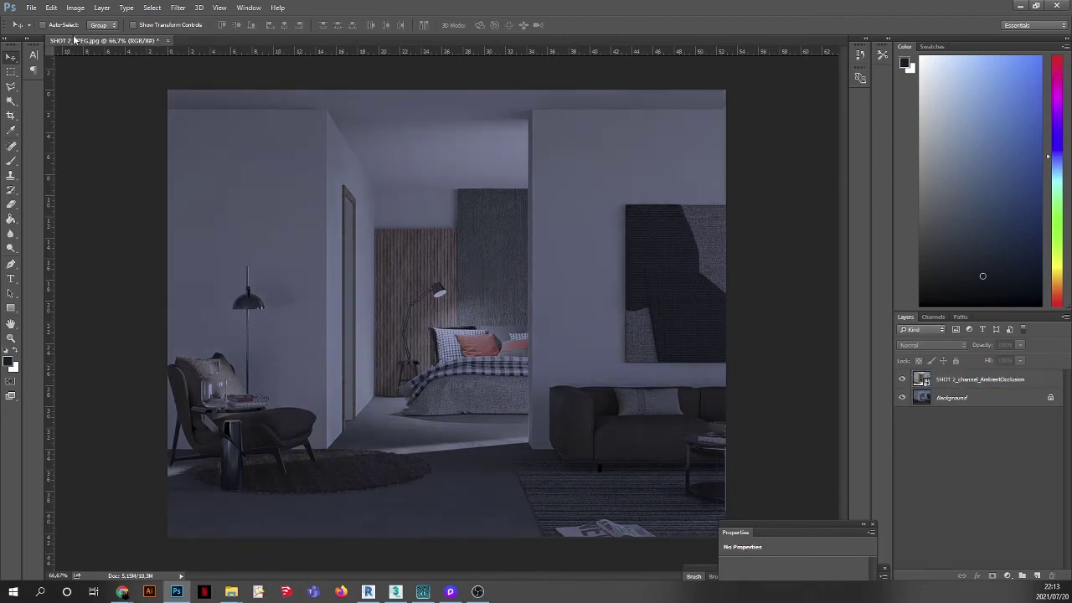
- Save as JPEG over the existing SHOT 2_JPEG.jpg and close the document
{"action": "left_click", "coordinate": [31, 8]}
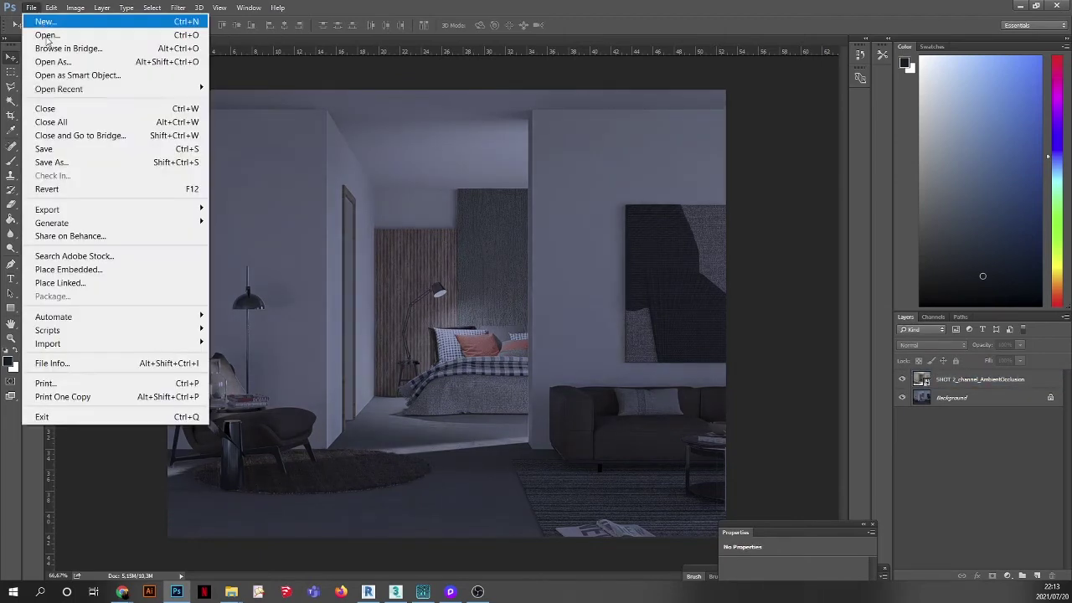
{"action": "left_click", "coordinate": [65, 161]}
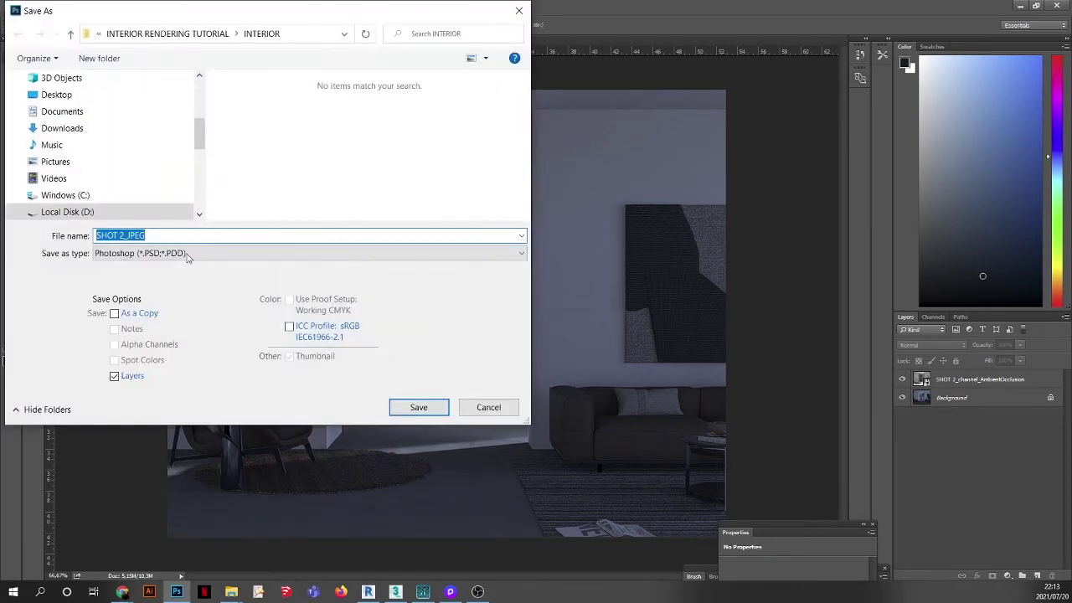
{"action": "left_click", "coordinate": [186, 255]}
{"action": "left_click", "coordinate": [134, 368]}
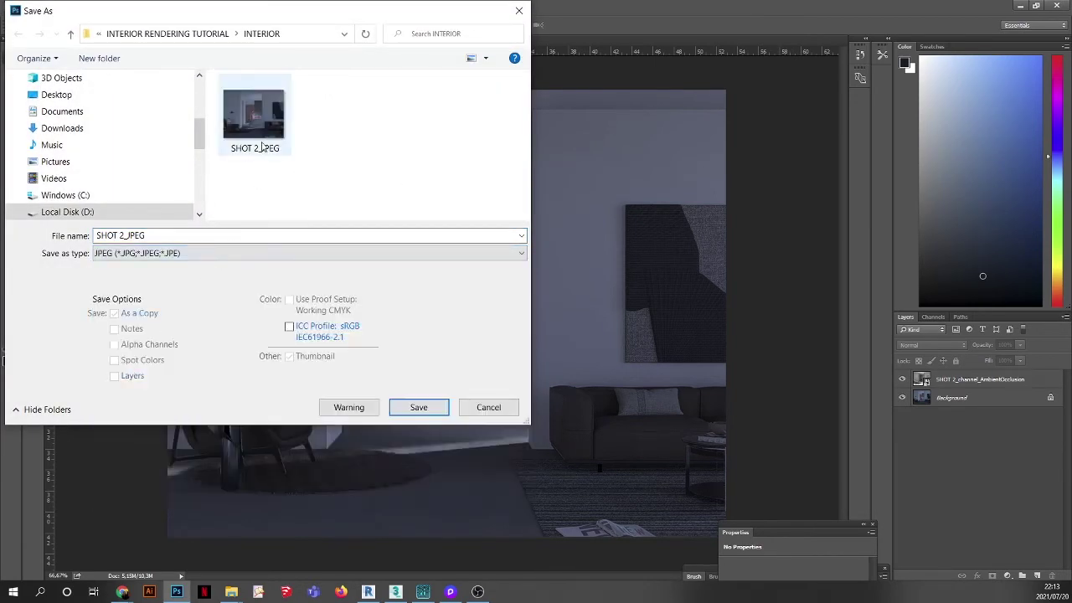
{"action": "left_click", "coordinate": [418, 406]}
{"action": "left_click", "coordinate": [562, 299]}
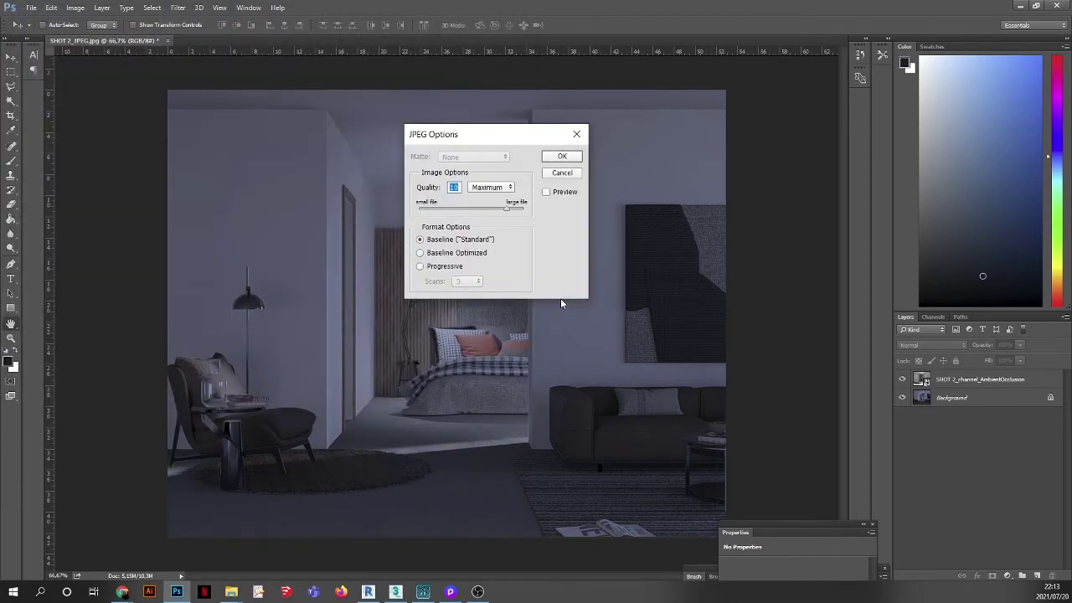
{"action": "left_click", "coordinate": [566, 157]}
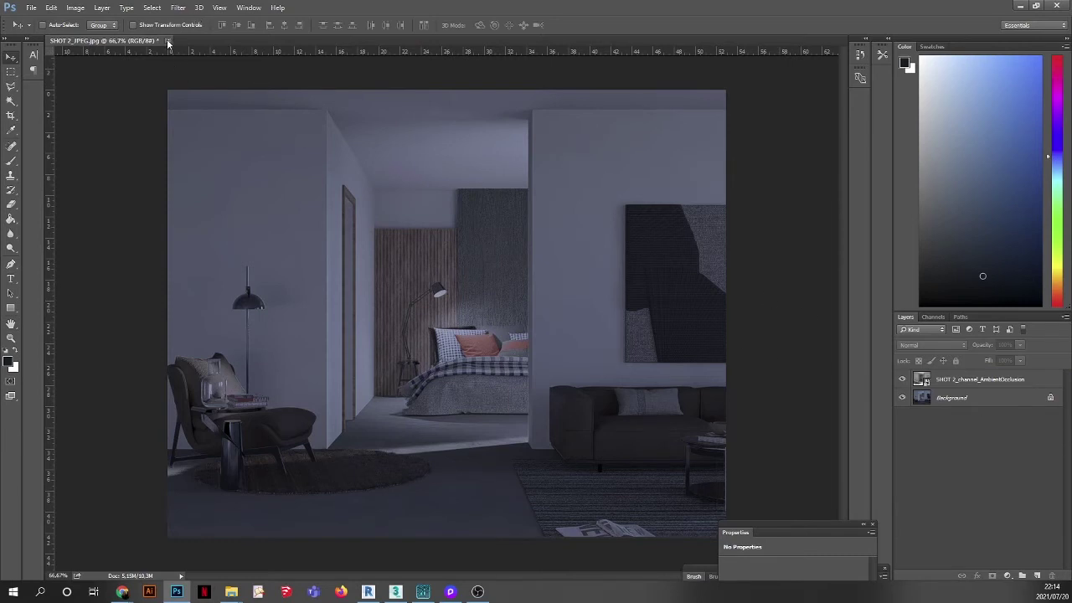
{"action": "left_click", "coordinate": [168, 40]}
- Close the layered document without saving and drag SHOT 2_JPEG from the INTERIOR folder into Photoshop
{"action": "left_click", "coordinate": [519, 226]}
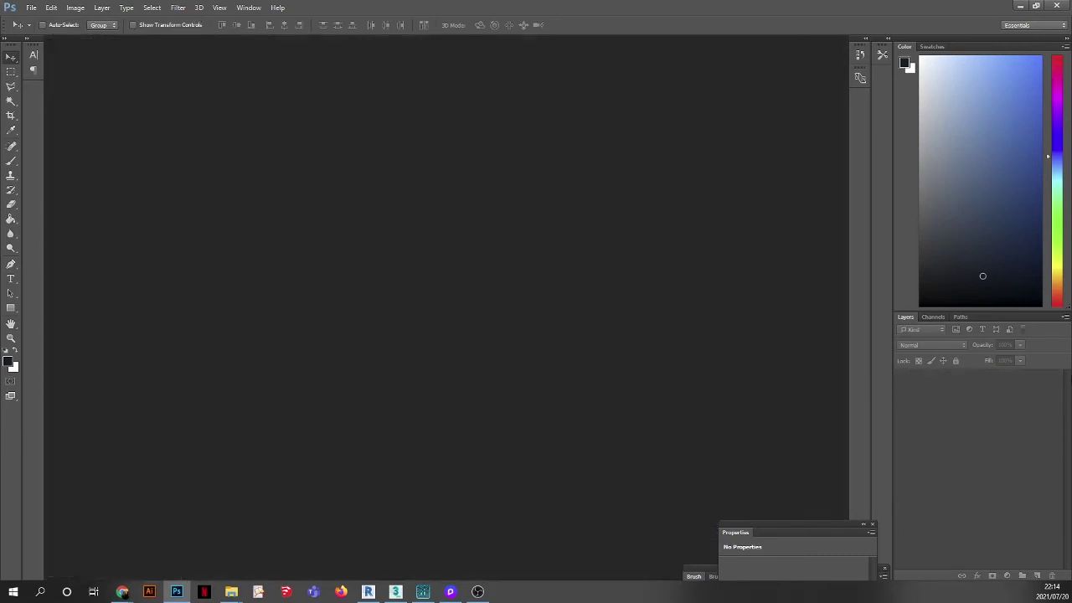
{"action": "mouse_move", "coordinate": [231, 591]}
{"action": "left_click", "coordinate": [351, 554]}
{"action": "left_click", "coordinate": [675, 463]}
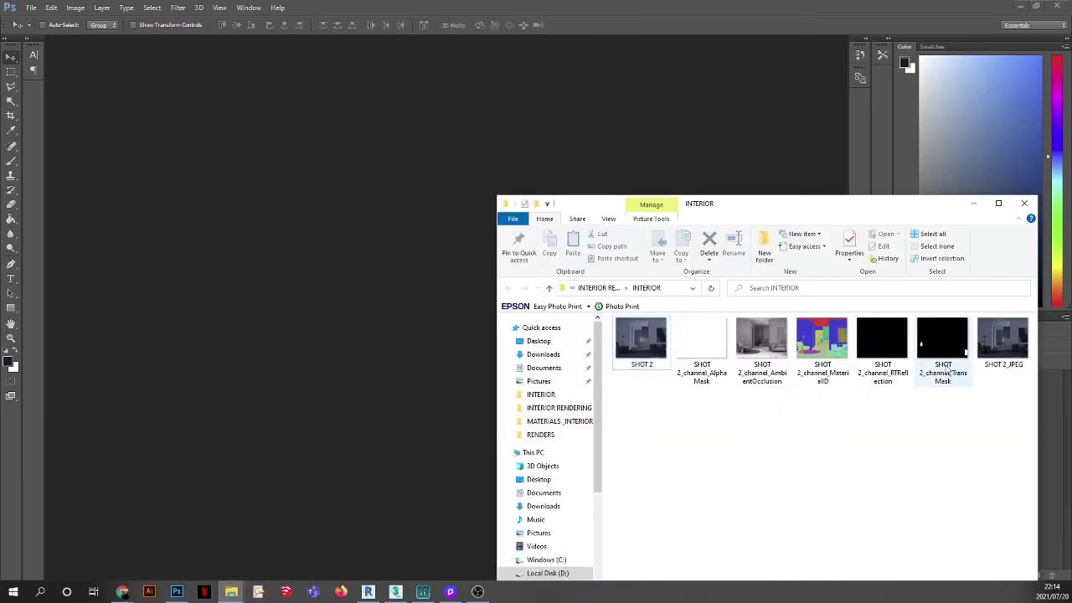
{"action": "left_click_drag", "start_coordinate": [996, 355], "coordinate": [407, 11]}
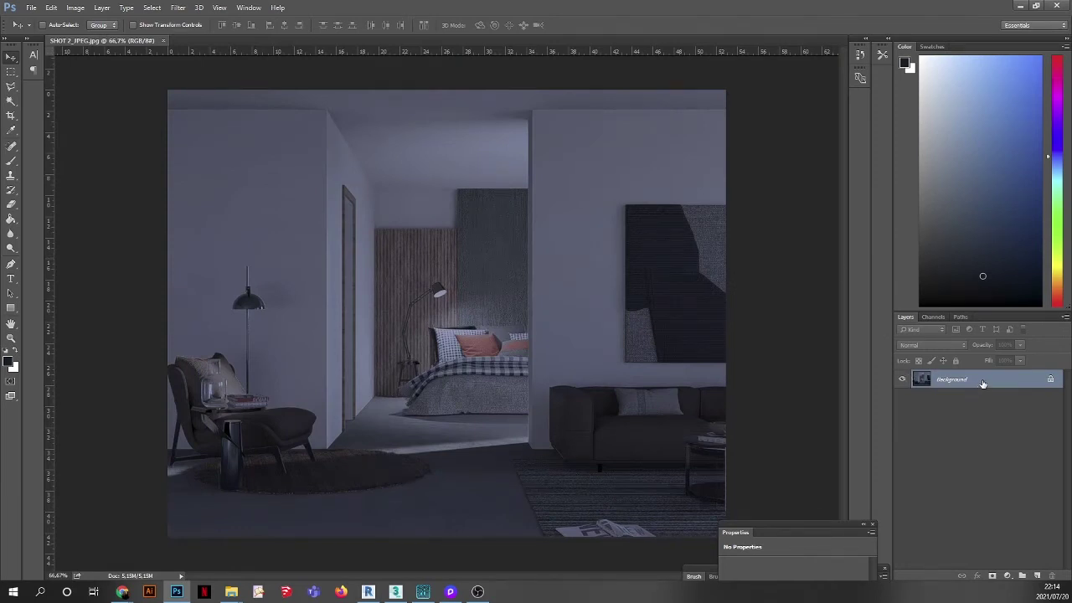
- Convert the locked Background layer into an editable Layer 0
{"action": "double_click", "coordinate": [990, 383]}
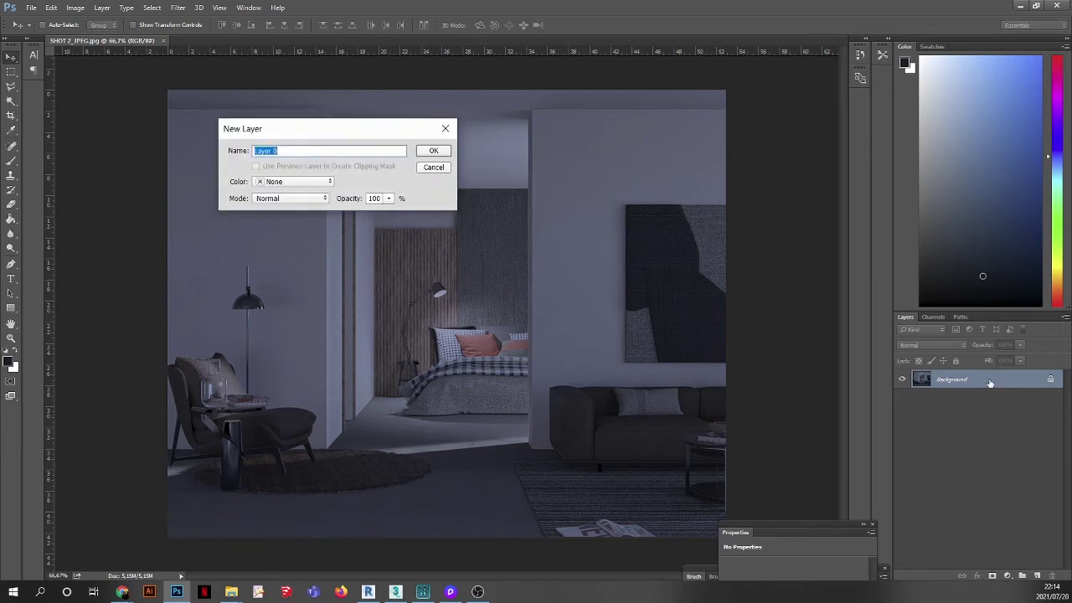
{"action": "left_click", "coordinate": [432, 151]}
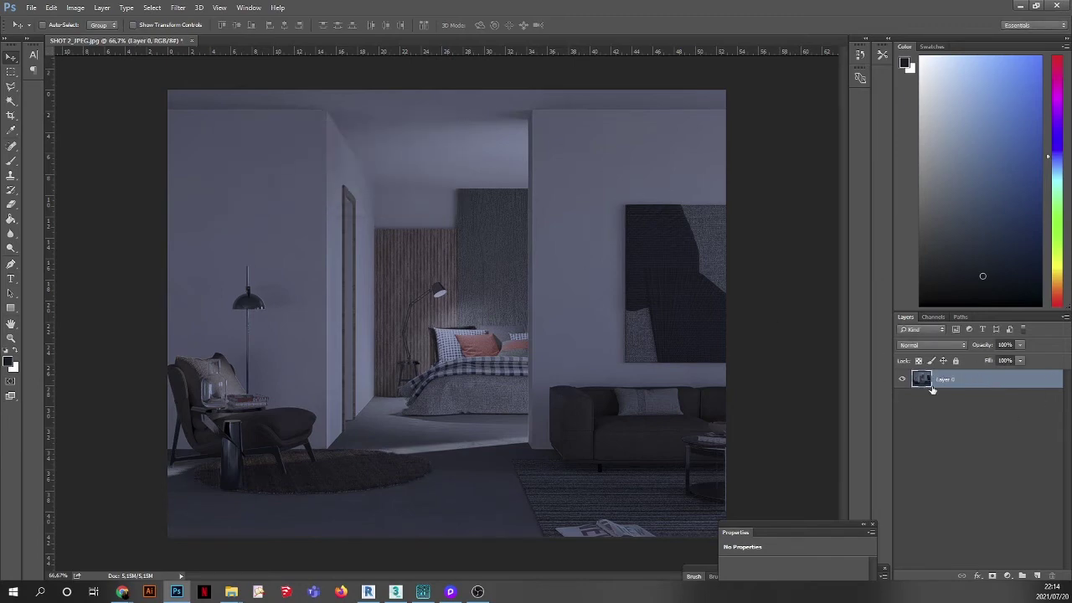
{"action": "left_click", "coordinate": [967, 407]}
- Duplicate Layer 0 and bring the copy into the Camera Raw filter
{"action": "left_click", "coordinate": [965, 386]}
{"action": "key", "text": "ctrl+j"}
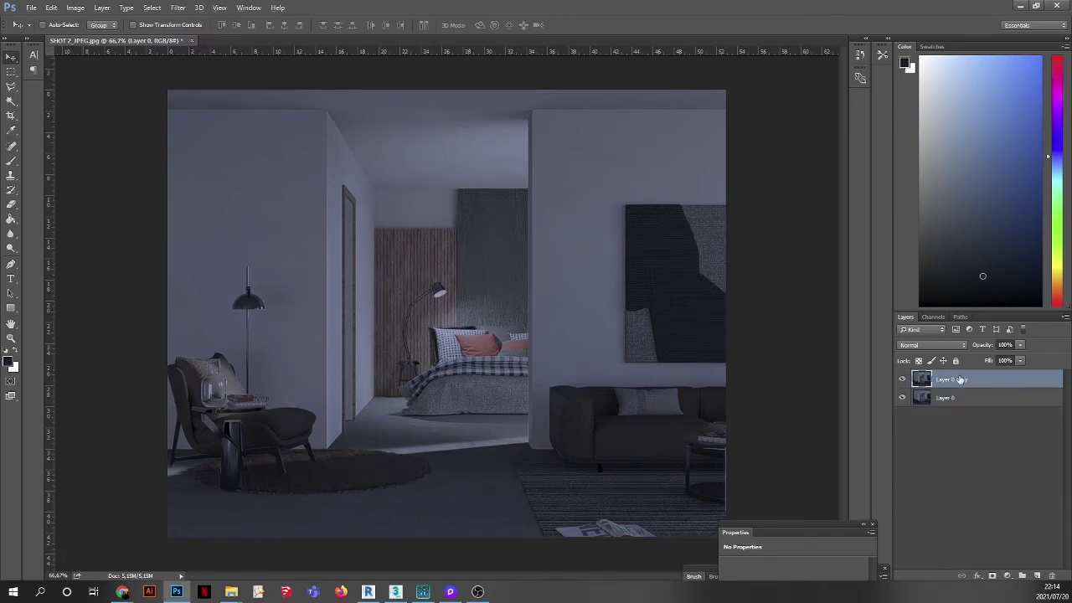
{"action": "left_click", "coordinate": [178, 7]}
{"action": "left_click", "coordinate": [205, 88]}
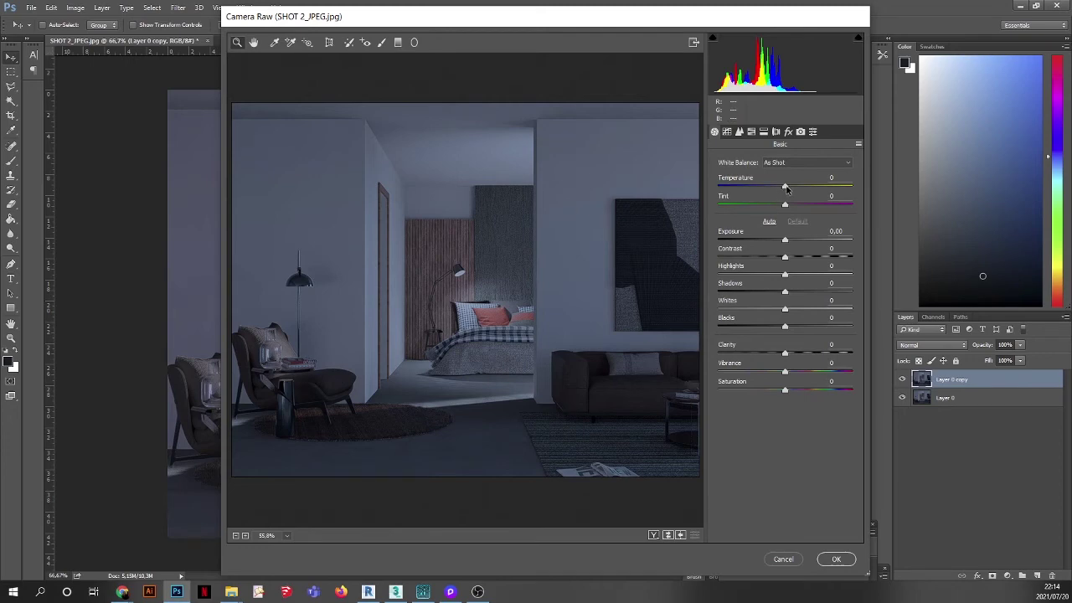
- Grade the copy with Temperature -12 and Exposure -0.40, adjusting highlights, lifting shadows and adding clarity
{"action": "left_click_drag", "start_coordinate": [785, 188], "coordinate": [777, 188]}
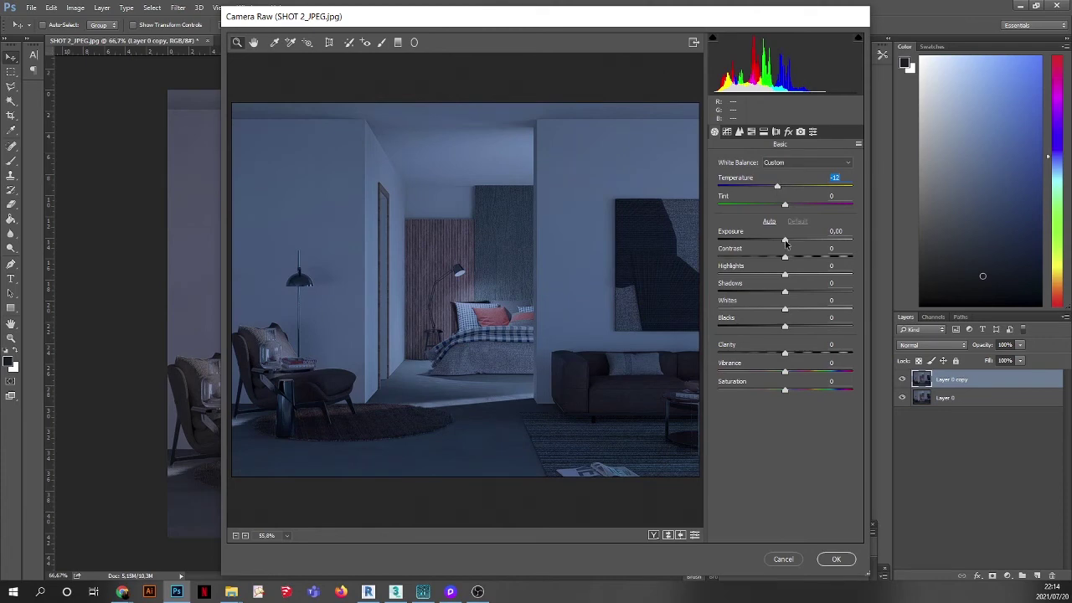
{"action": "left_click_drag", "start_coordinate": [785, 242], "coordinate": [779, 242]}
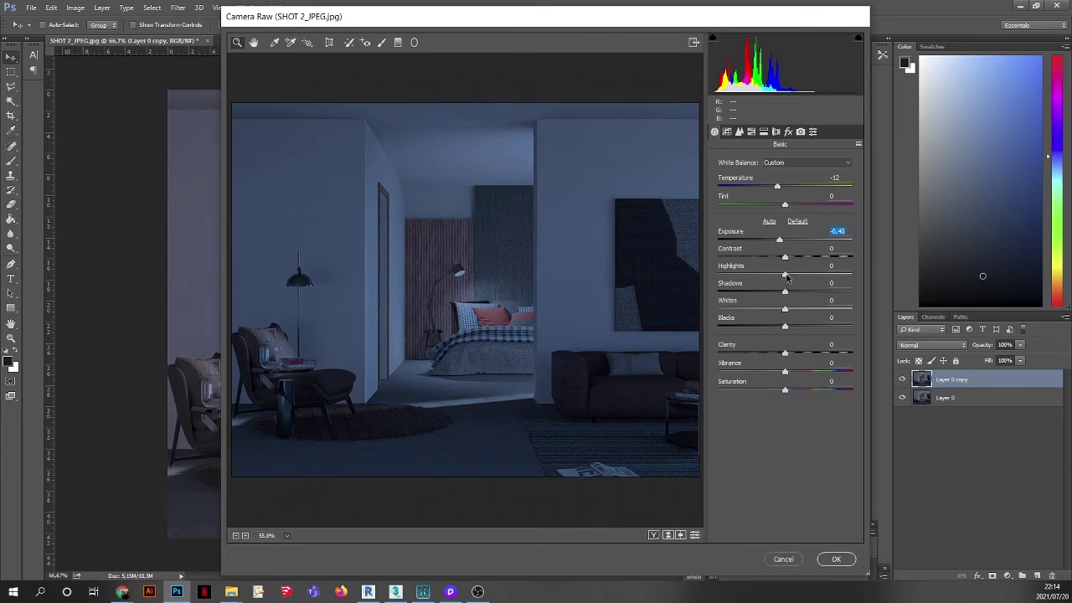
{"action": "mouse_move", "coordinate": [785, 276]}
{"action": "left_mouse_down"}
{"action": "mouse_move", "coordinate": [864, 273]}
{"action": "mouse_move", "coordinate": [725, 285]}
{"action": "mouse_move", "coordinate": [804, 276]}
{"action": "mouse_move", "coordinate": [689, 276]}
{"action": "mouse_move", "coordinate": [786, 273]}
{"action": "left_mouse_up"}
{"action": "type", "text": "0"}
{"action": "mouse_move", "coordinate": [785, 291]}
{"action": "left_mouse_down"}
{"action": "mouse_move", "coordinate": [820, 293]}
{"action": "mouse_move", "coordinate": [799, 292]}
{"action": "left_mouse_up"}
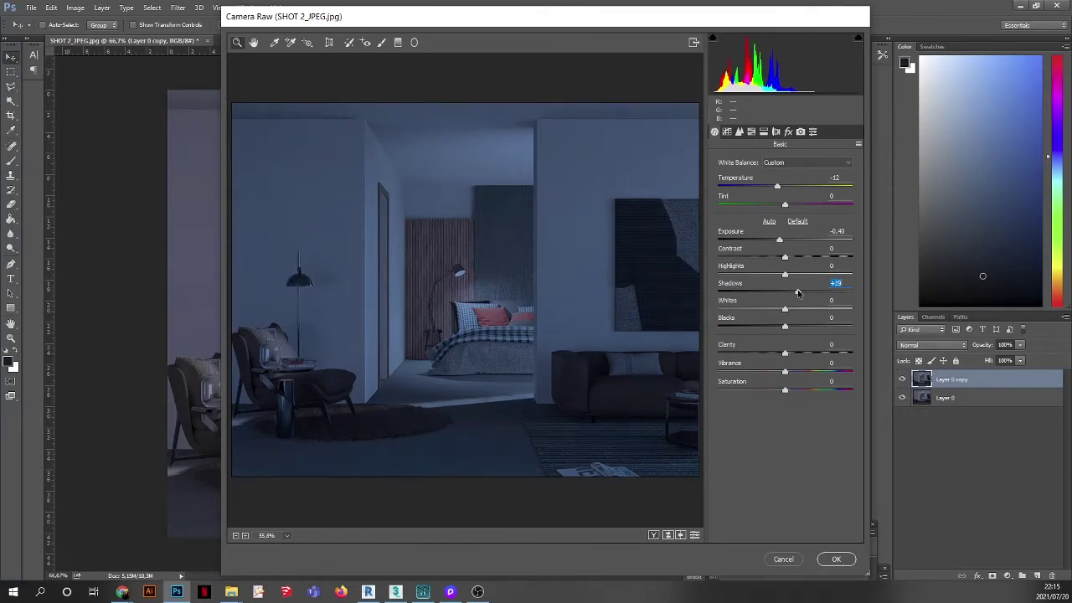
{"action": "left_click_drag", "start_coordinate": [798, 292], "coordinate": [800, 292]}
{"action": "left_click_drag", "start_coordinate": [784, 354], "coordinate": [794, 355]}
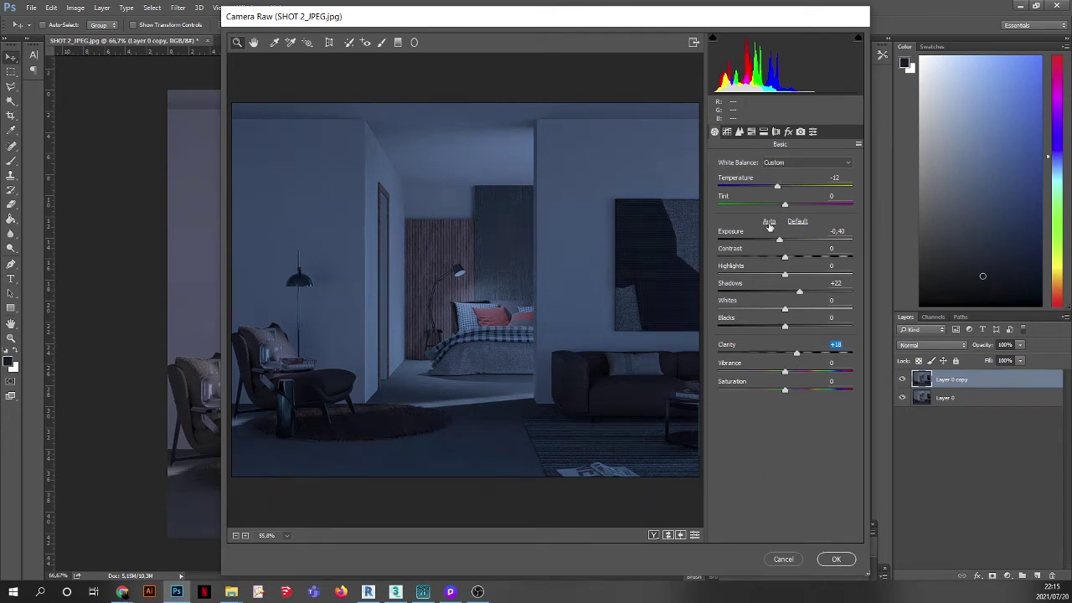
- Reset the basic tones, reapply Exposure -0.40 and Shadows +20, and apply the grade
{"action": "left_click", "coordinate": [768, 222]}
{"action": "left_click", "coordinate": [796, 222]}
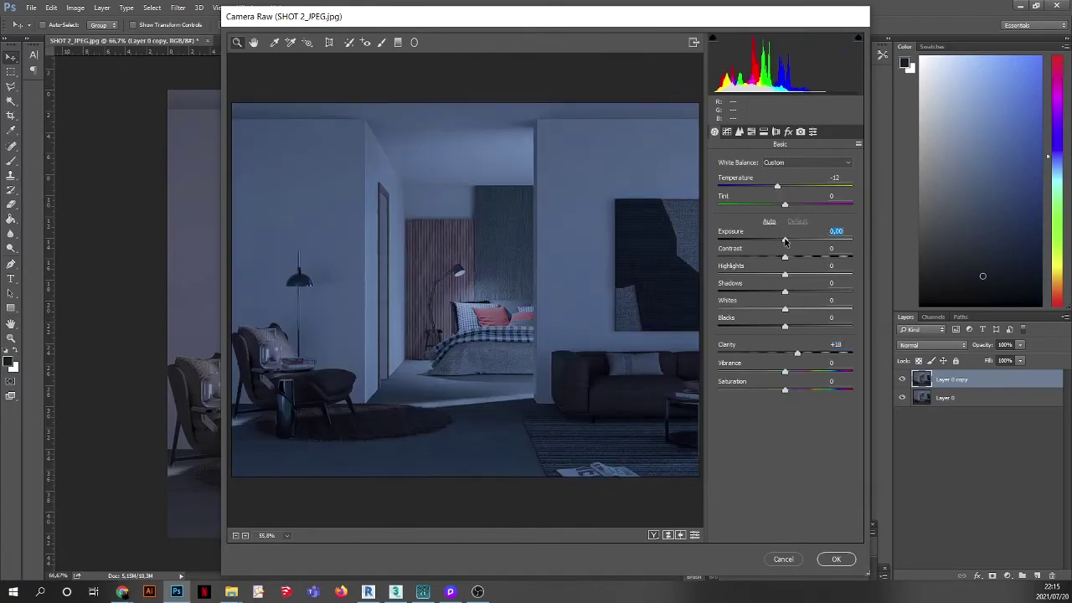
{"action": "left_click_drag", "start_coordinate": [785, 241], "coordinate": [779, 242]}
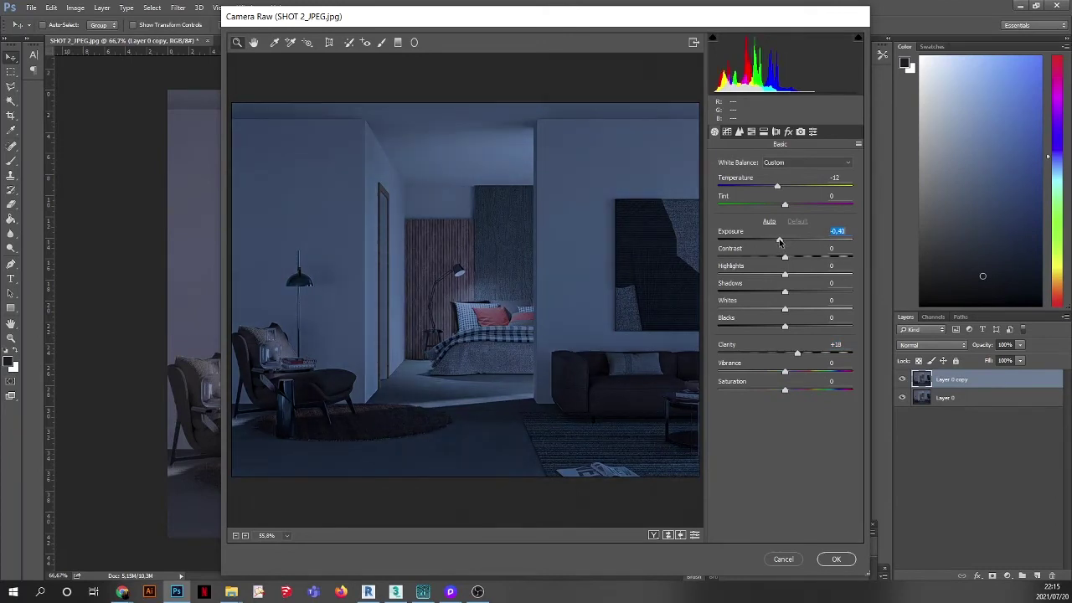
{"action": "left_click_drag", "start_coordinate": [784, 291], "coordinate": [799, 294]}
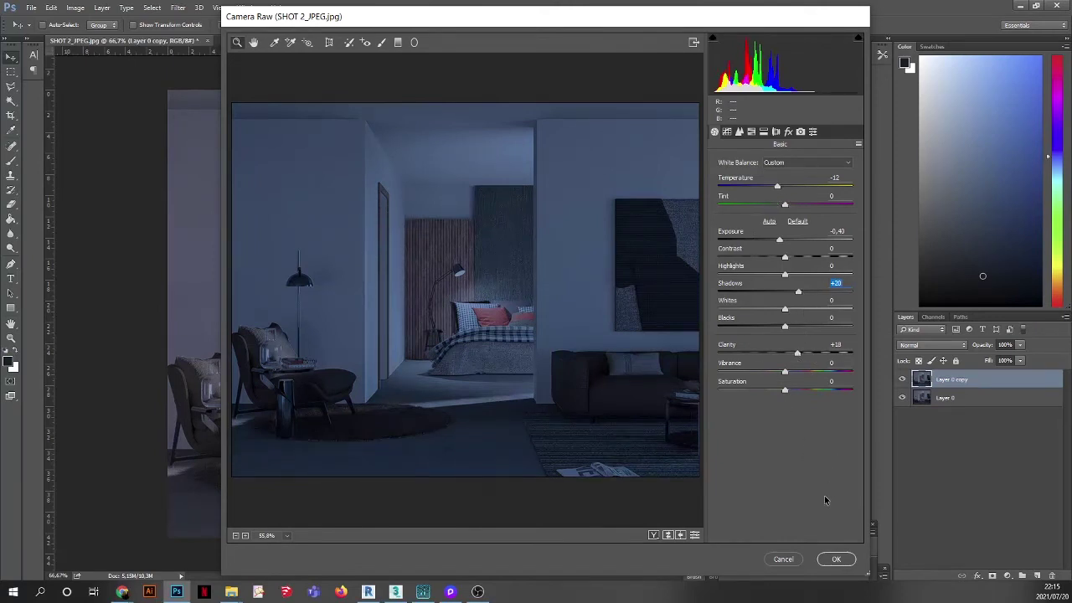
{"action": "left_click", "coordinate": [825, 557]}
{"action": "left_click", "coordinate": [903, 379]}
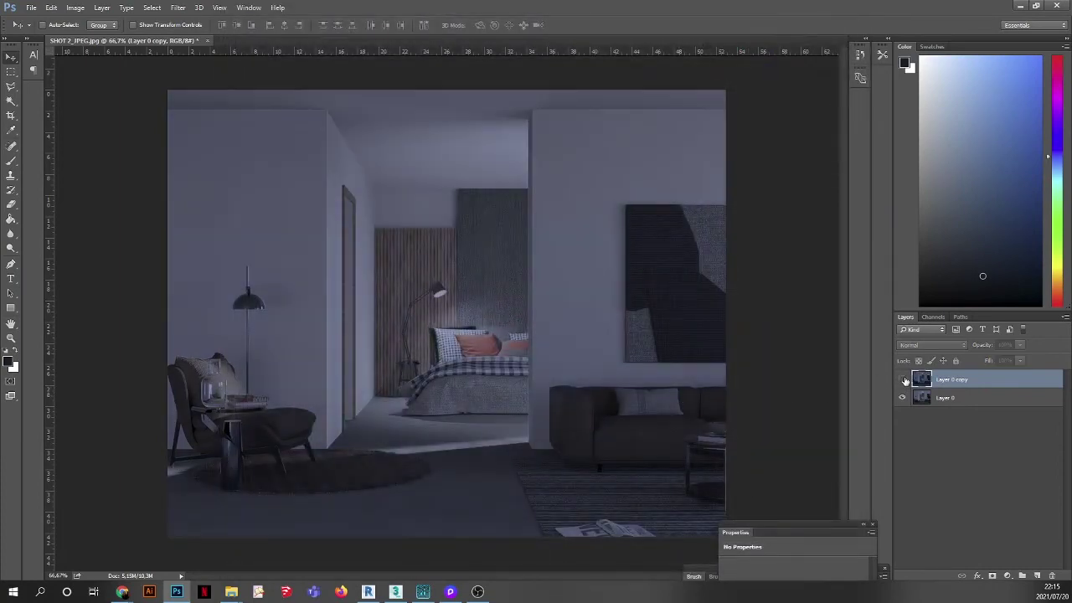
{"action": "left_click", "coordinate": [903, 379]}
{"action": "left_click", "coordinate": [902, 379]}
{"action": "left_click", "coordinate": [903, 380]}
{"action": "left_click", "coordinate": [903, 379]}
{"action": "left_click", "coordinate": [903, 380]}
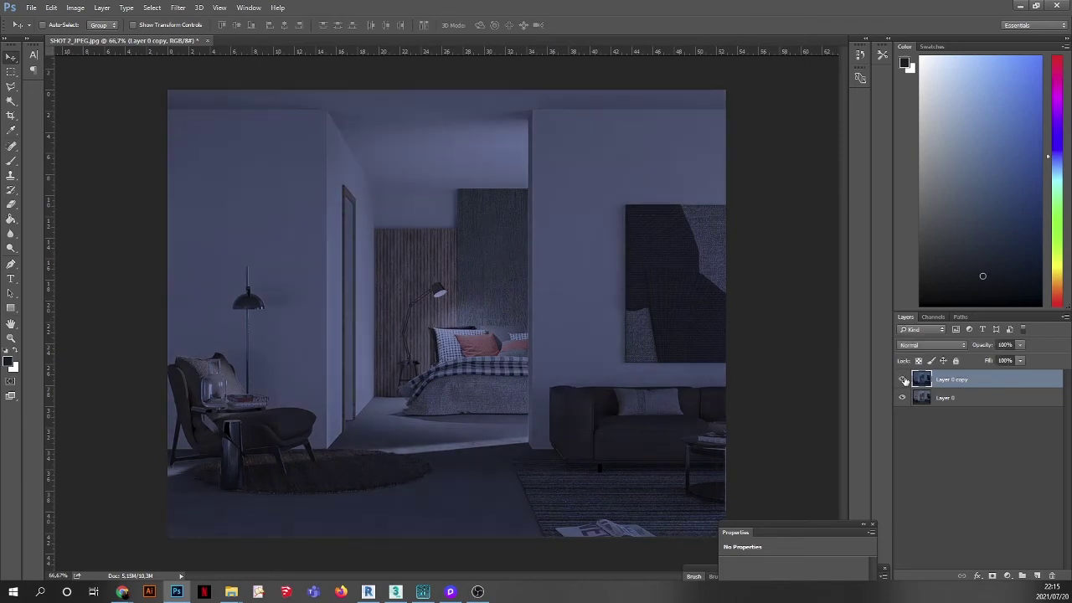
{"action": "left_click", "coordinate": [903, 379]}
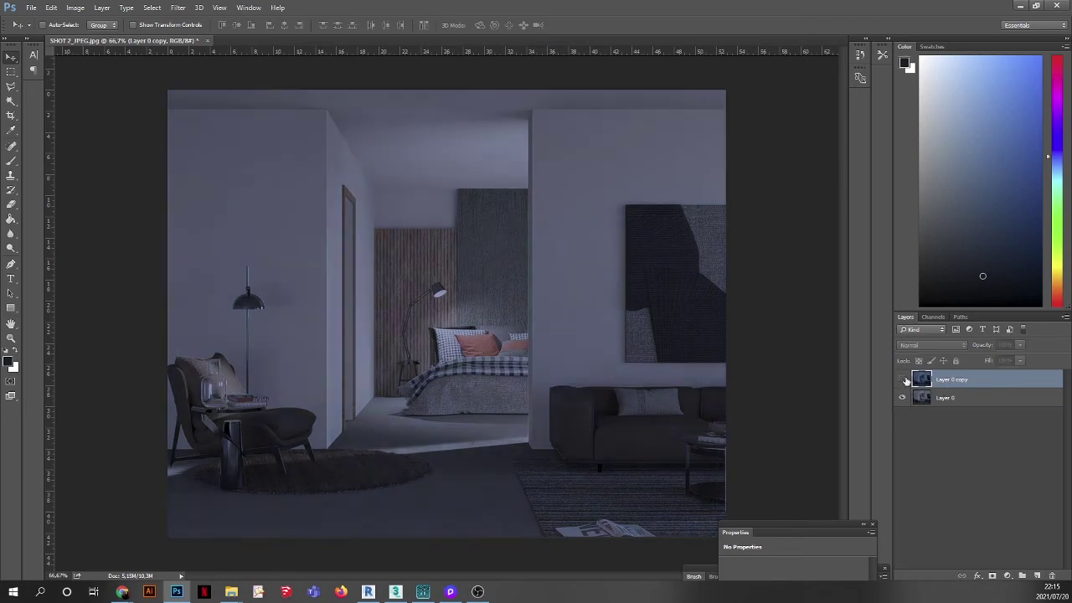
{"action": "left_click", "coordinate": [902, 380]}
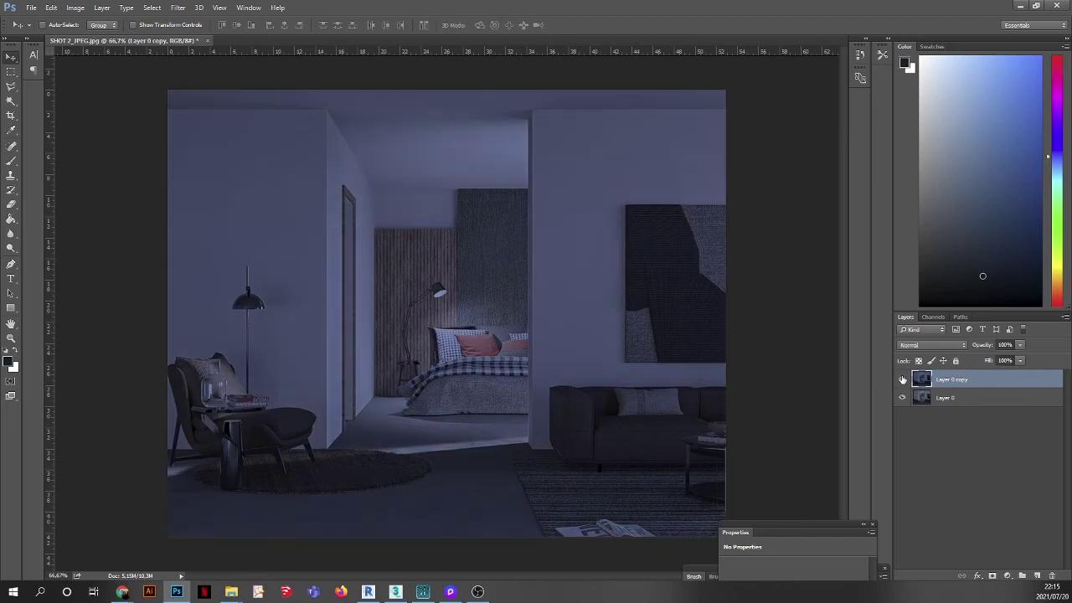
{"action": "left_click", "coordinate": [902, 379]}
{"action": "left_click", "coordinate": [902, 379]}
{"action": "left_click", "coordinate": [902, 380]}
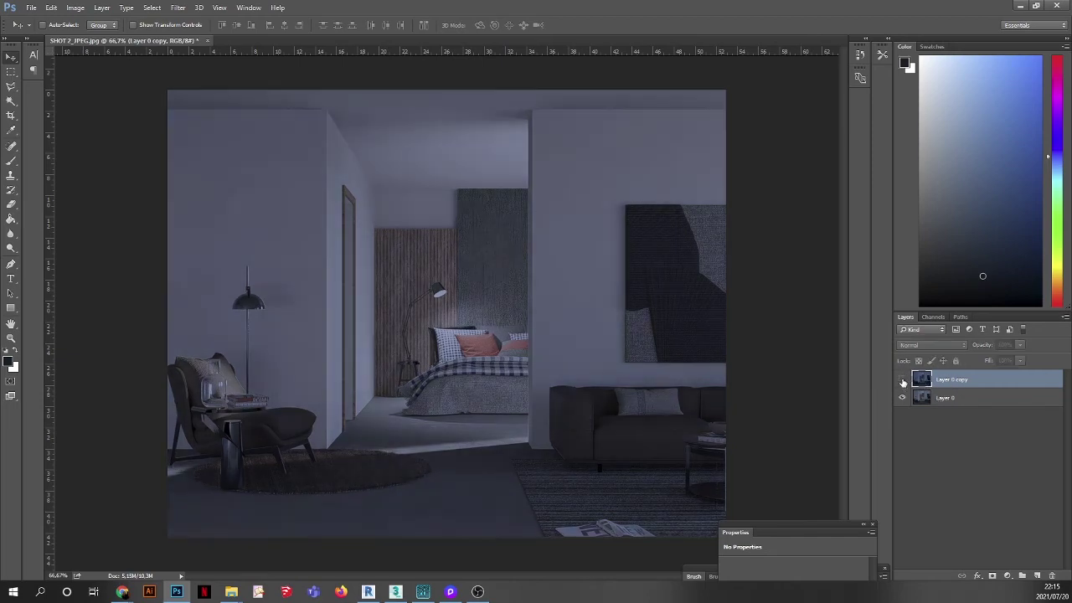
{"action": "left_click", "coordinate": [903, 381]}
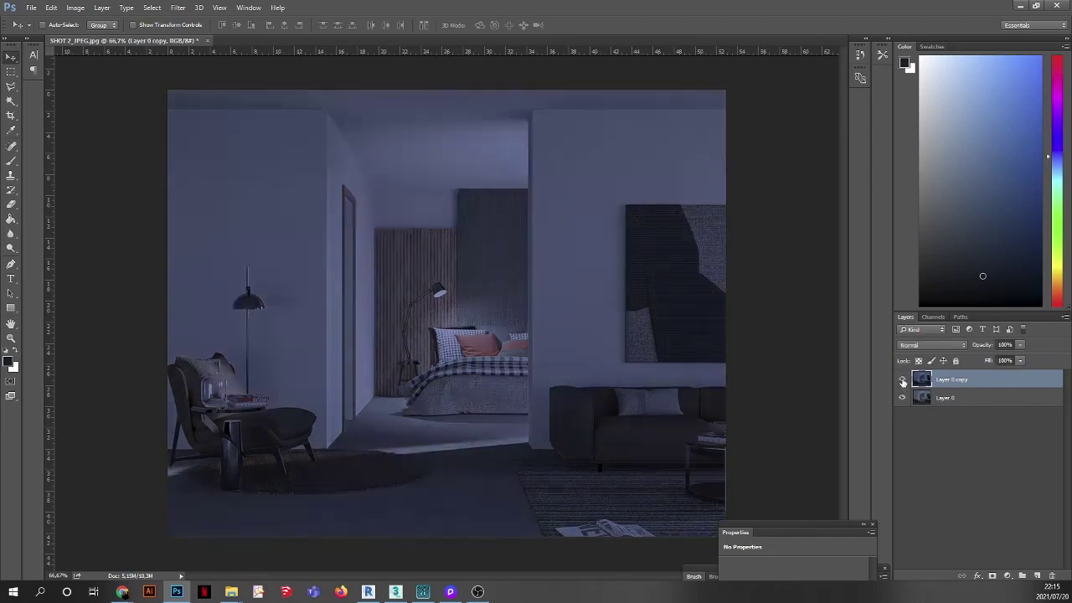
- Save a JPEG copy named SHOT 2_JPEG_FINAL in the INTERIOR folder, accepting the JPEG quality options
{"action": "left_click", "coordinate": [32, 8]}
{"action": "left_click", "coordinate": [52, 161]}
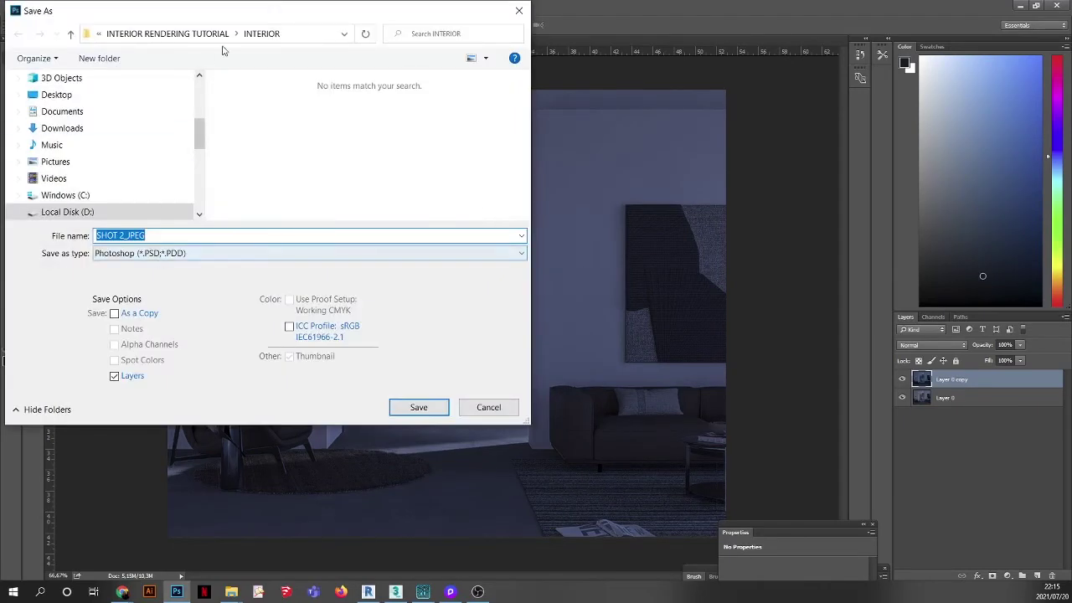
{"action": "left_click_drag", "start_coordinate": [247, 10], "coordinate": [458, 54]}
{"action": "left_click", "coordinate": [381, 280]}
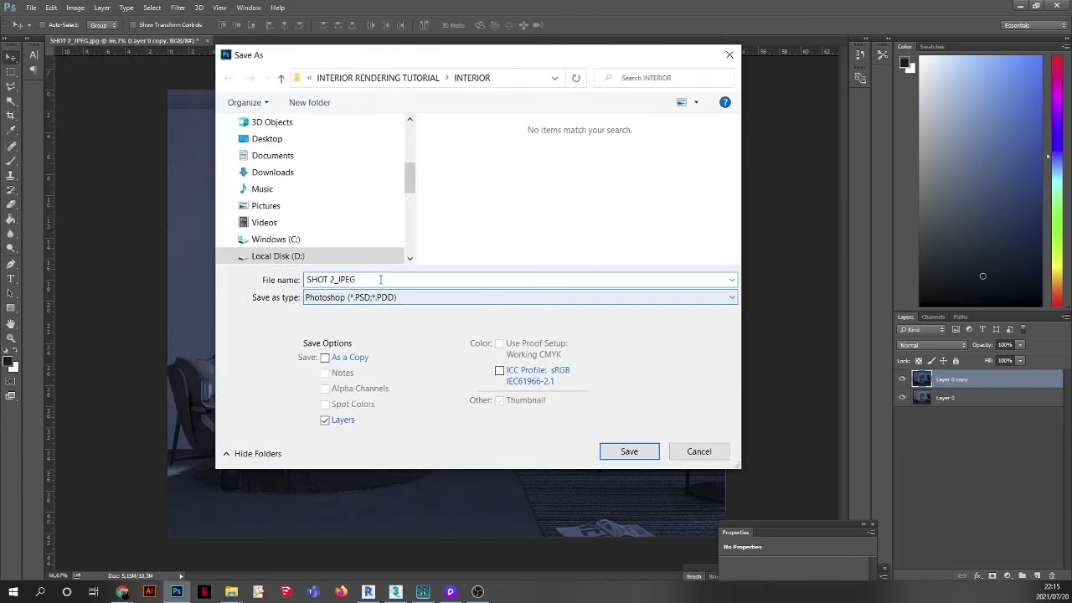
{"action": "type", "text": "_FINAL"}
{"action": "left_click", "coordinate": [355, 301]}
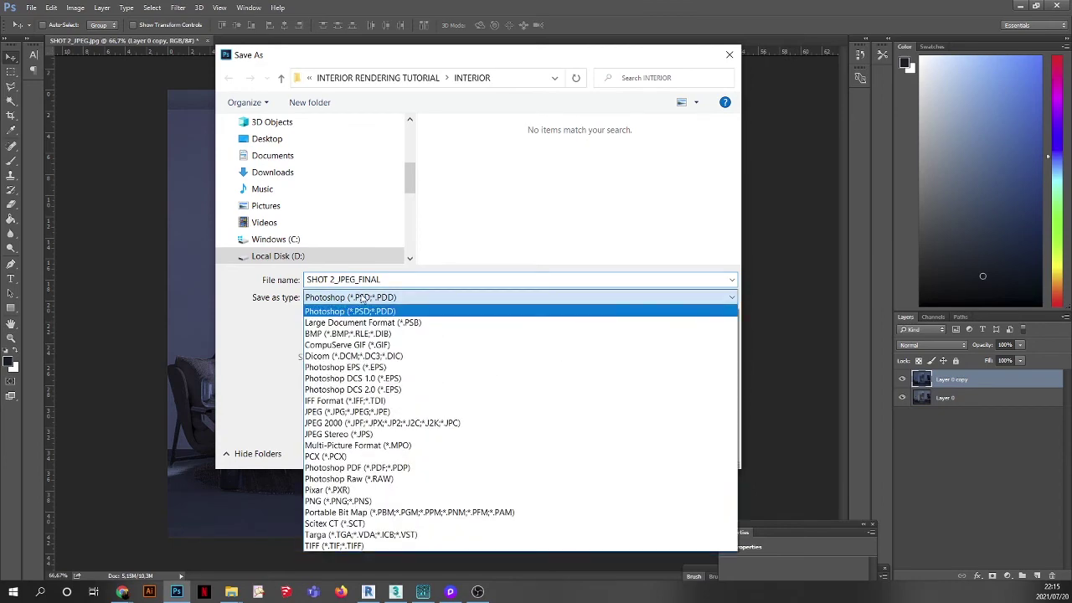
{"action": "left_click", "coordinate": [378, 408]}
{"action": "left_click", "coordinate": [618, 449]}
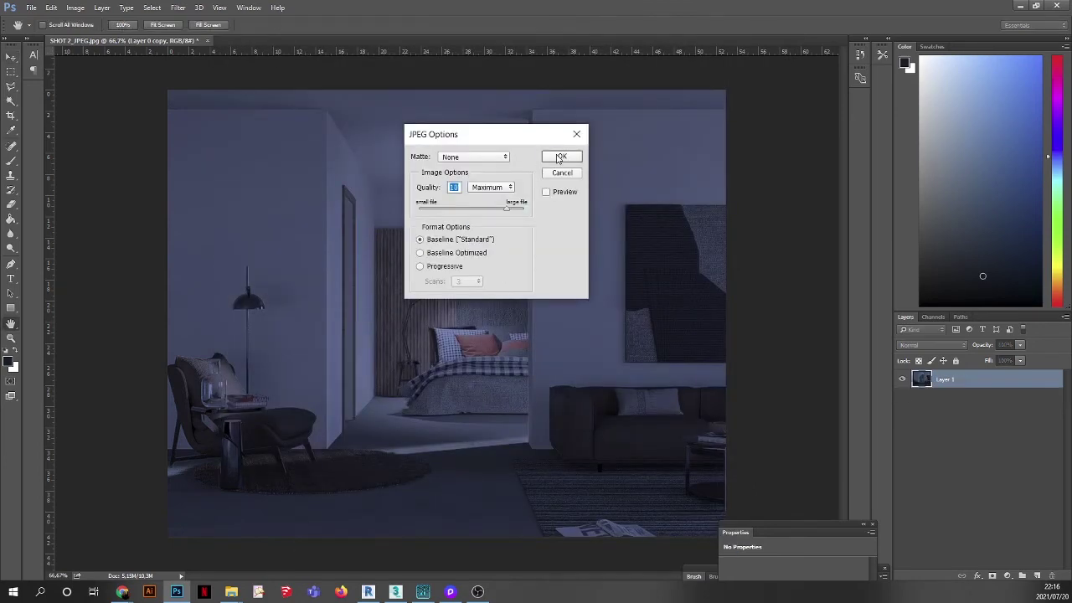
{"action": "left_click", "coordinate": [558, 157]}
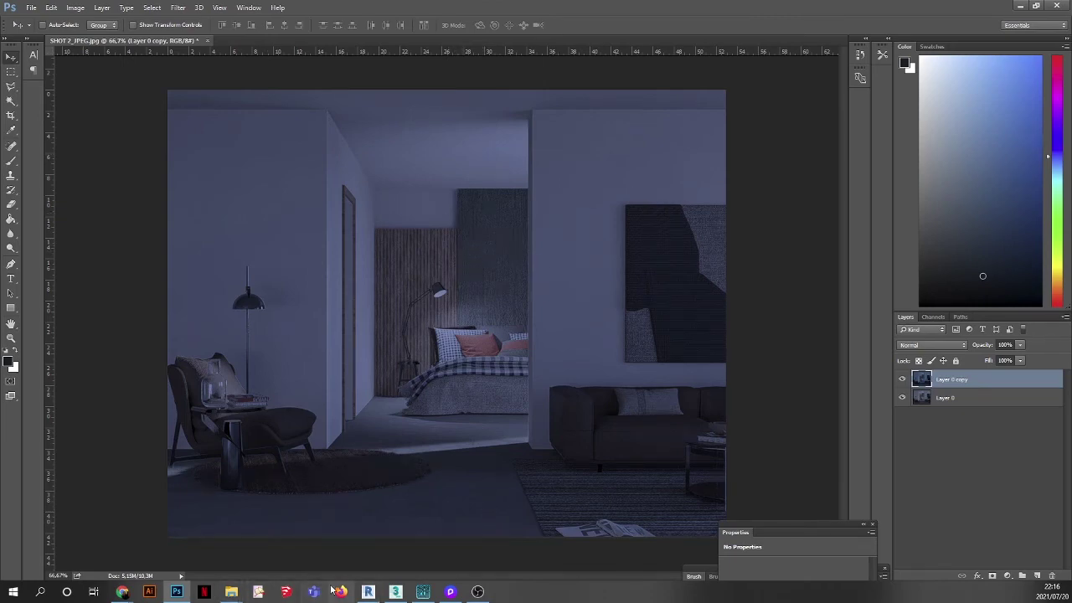
- Maximize the INTERIOR folder window and open SHOT 2_JPEG_FINAL in Photos
{"action": "mouse_move", "coordinate": [232, 592]}
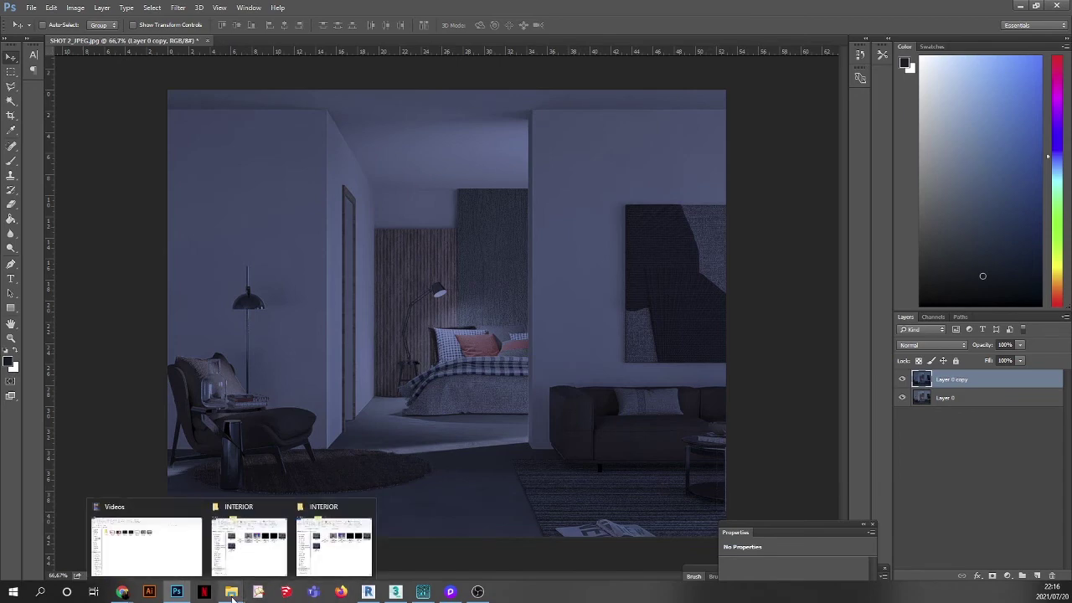
{"action": "left_click", "coordinate": [251, 548]}
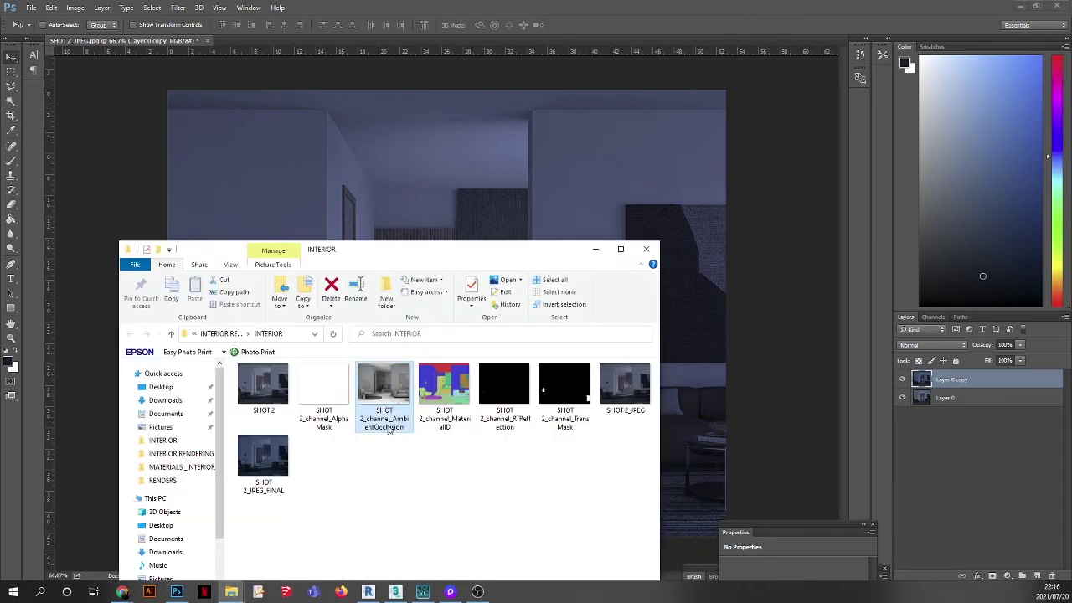
{"action": "left_click", "coordinate": [620, 248]}
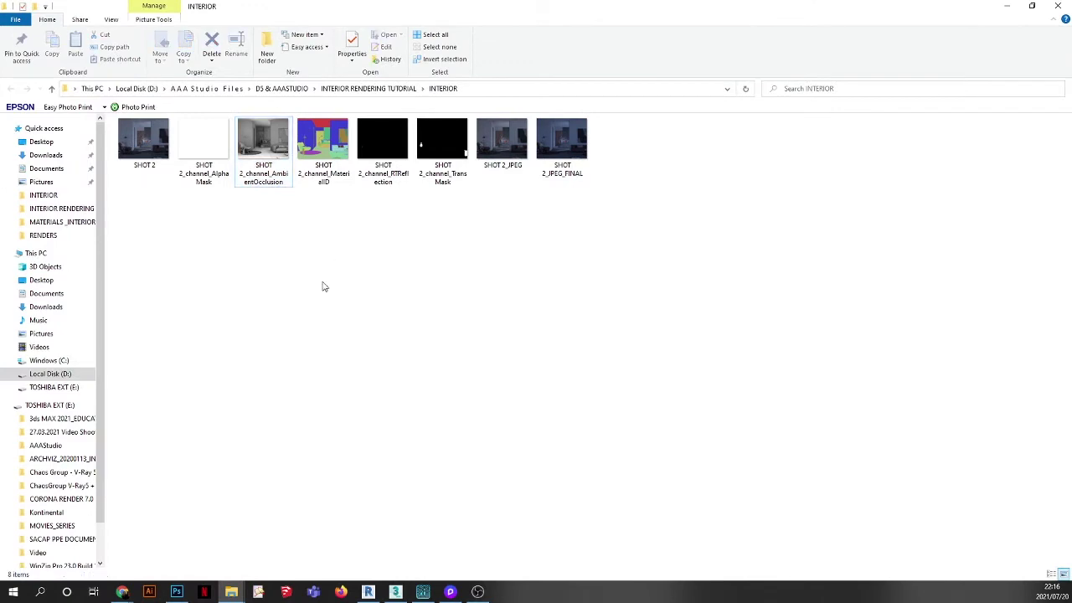
{"action": "double_click", "coordinate": [553, 149]}
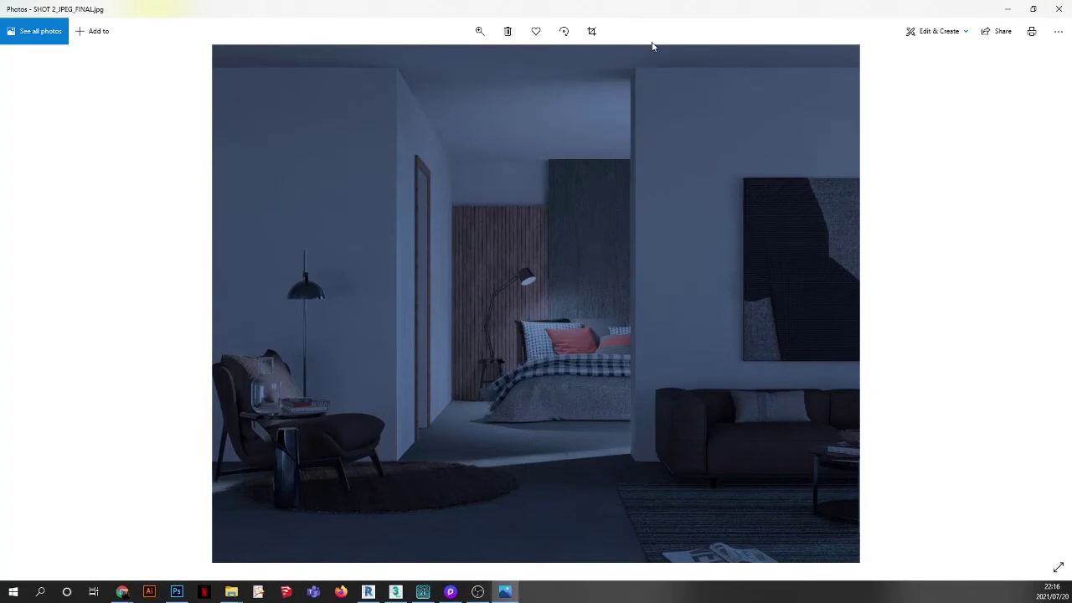
- Back in Photoshop, crop a strip off the top and then the bottom of the render
{"action": "left_click", "coordinate": [1058, 9]}
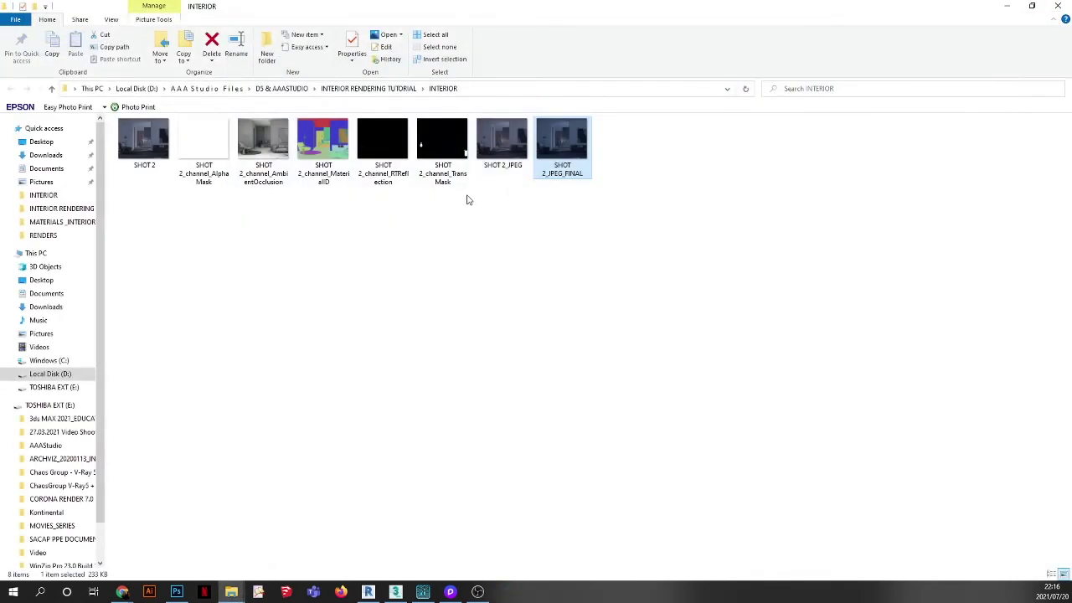
{"action": "left_click", "coordinate": [176, 591]}
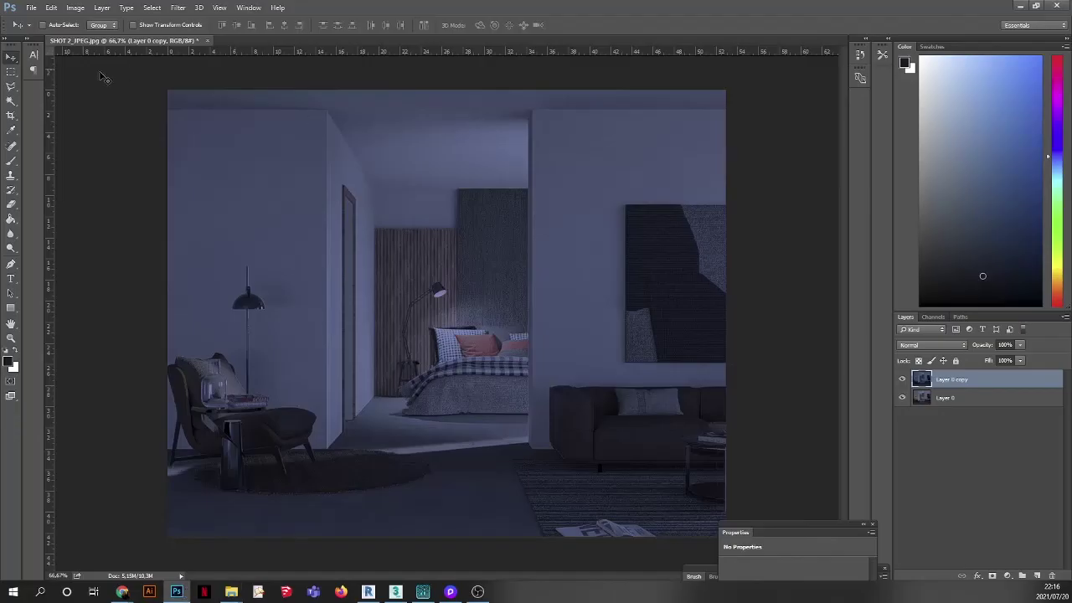
{"action": "left_click", "coordinate": [11, 117]}
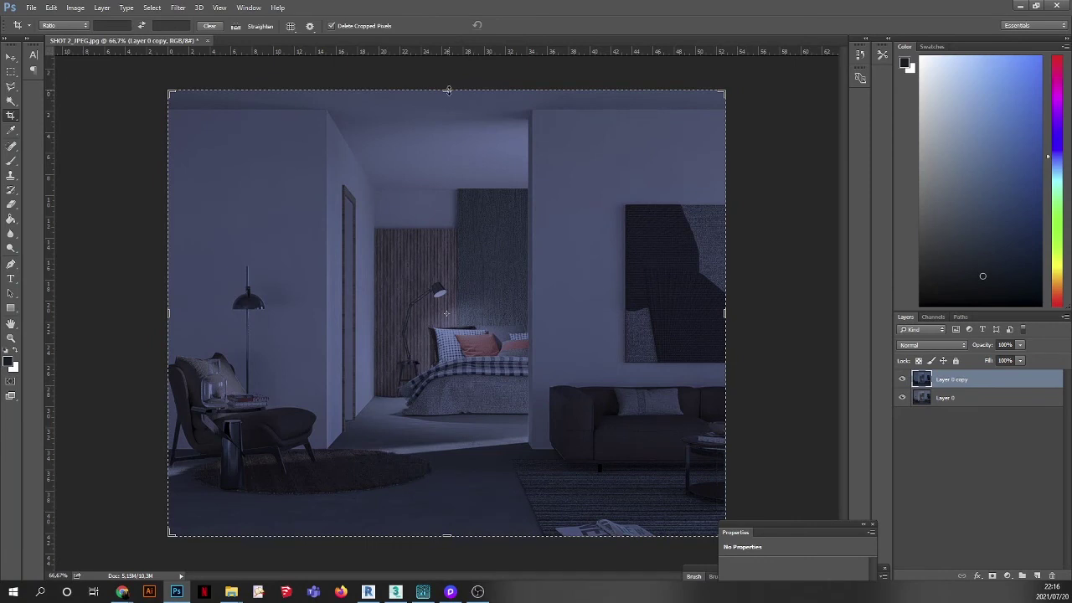
{"action": "left_click_drag", "start_coordinate": [447, 90], "coordinate": [447, 104]}
{"action": "key", "text": "Return"}
{"action": "left_click", "coordinate": [480, 415]}
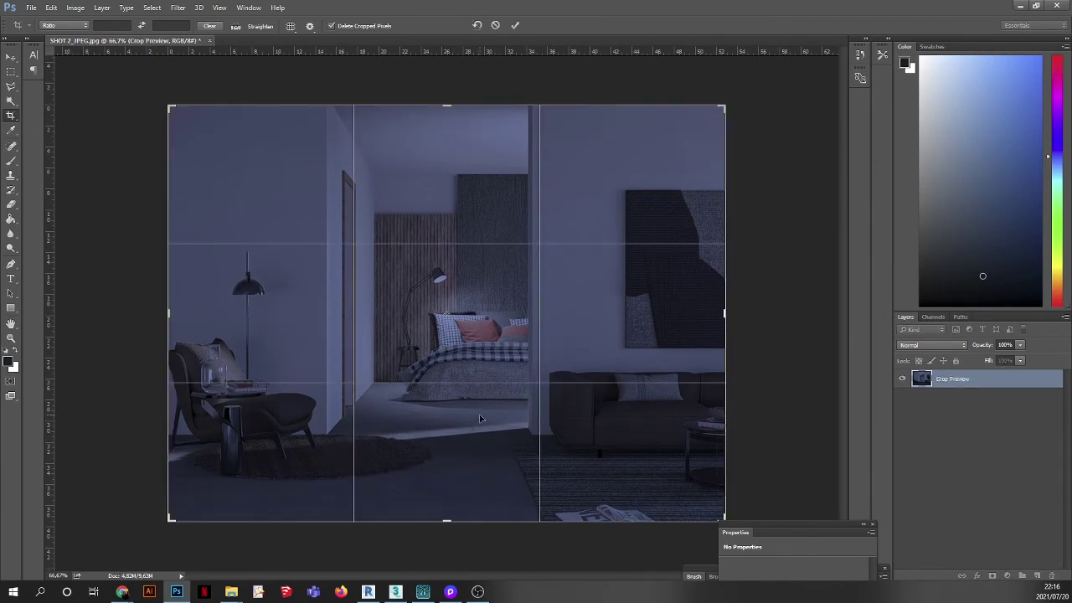
{"action": "left_click_drag", "start_coordinate": [444, 521], "coordinate": [444, 507]}
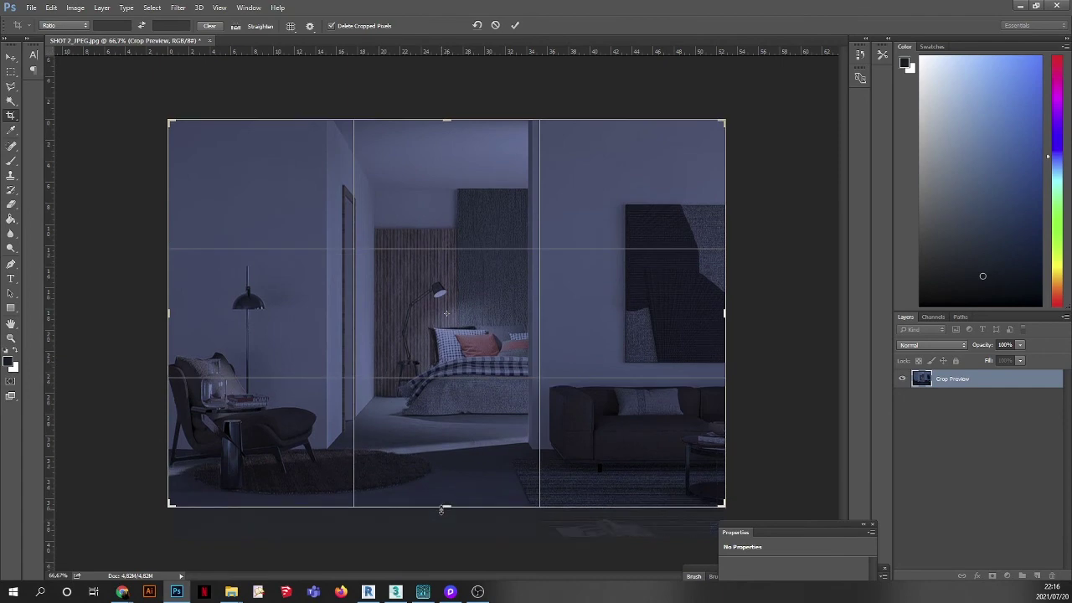
{"action": "key", "text": "Return"}
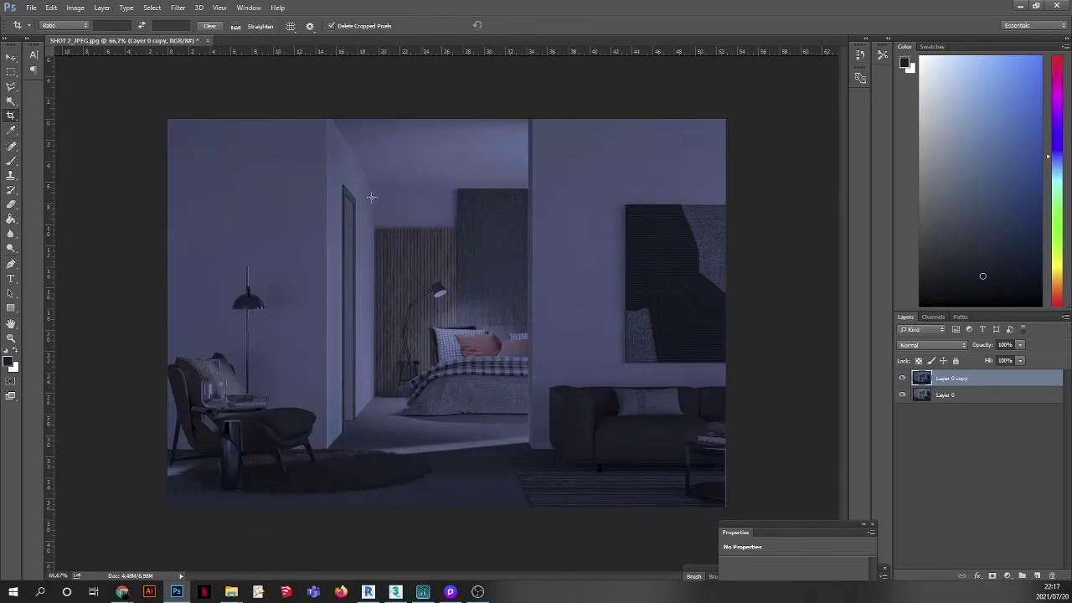
- Save the cropped render as the JPEG SHOT 2_JPEG_FINAL_1
{"action": "left_click", "coordinate": [31, 7]}
{"action": "left_click", "coordinate": [61, 160]}
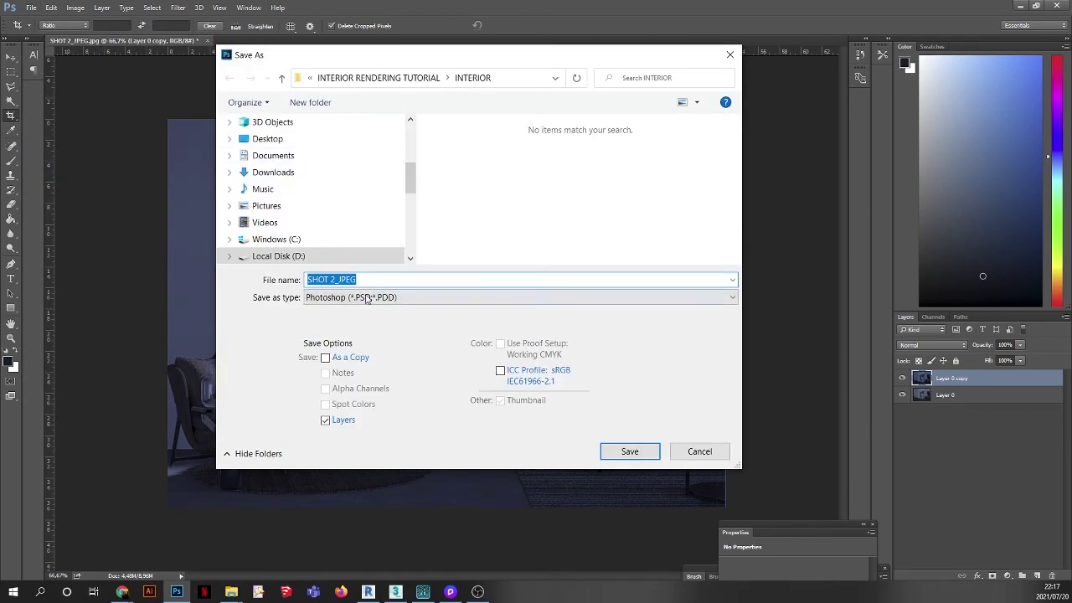
{"action": "left_click", "coordinate": [360, 298]}
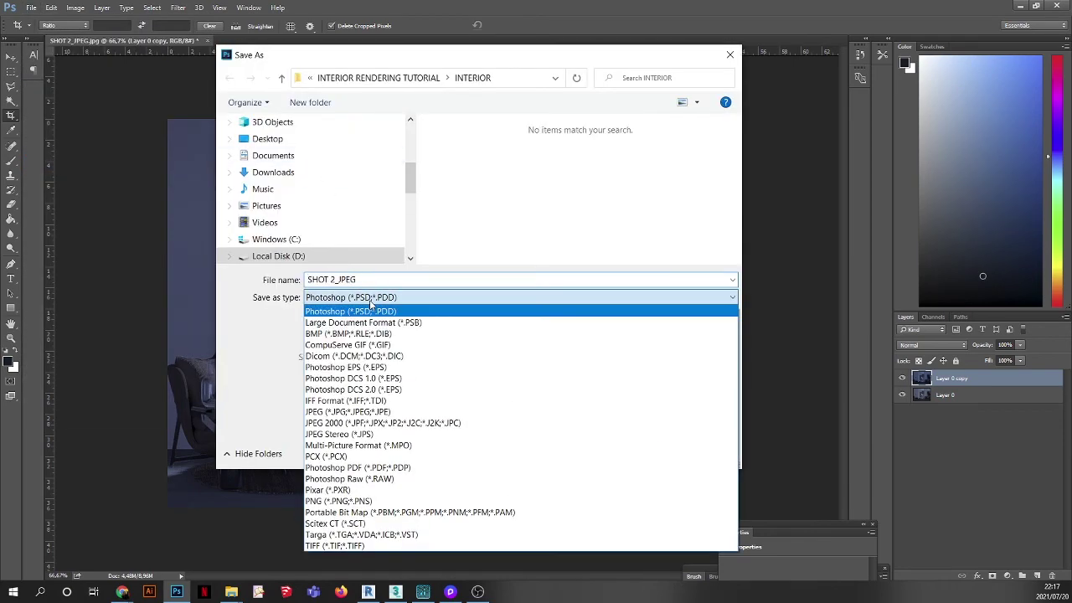
{"action": "left_click", "coordinate": [348, 411]}
{"action": "left_click", "coordinate": [543, 163]}
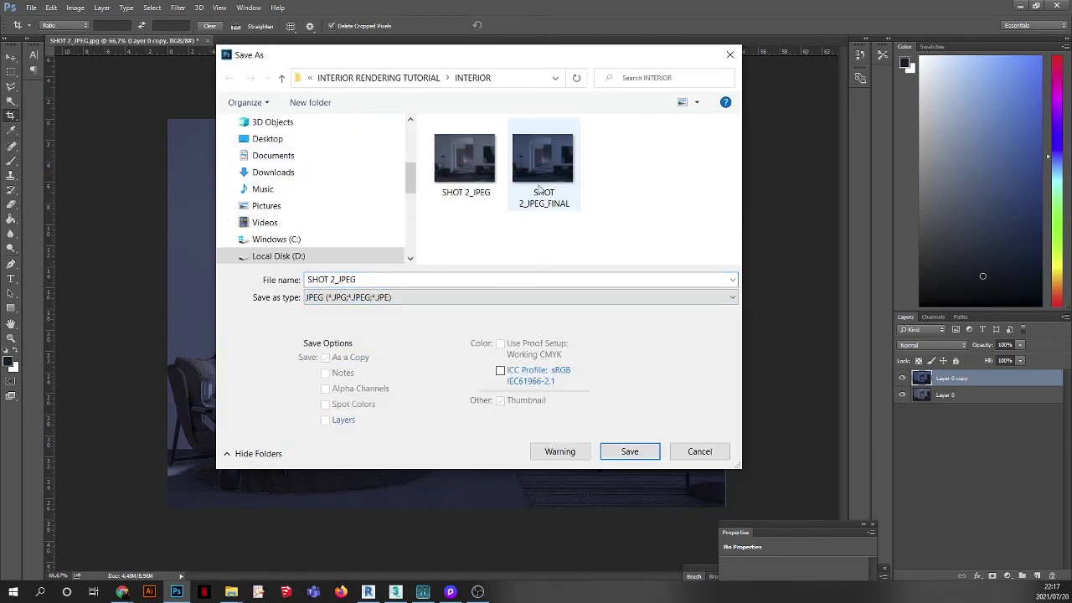
{"action": "left_click", "coordinate": [402, 279]}
{"action": "left_click", "coordinate": [402, 279]}
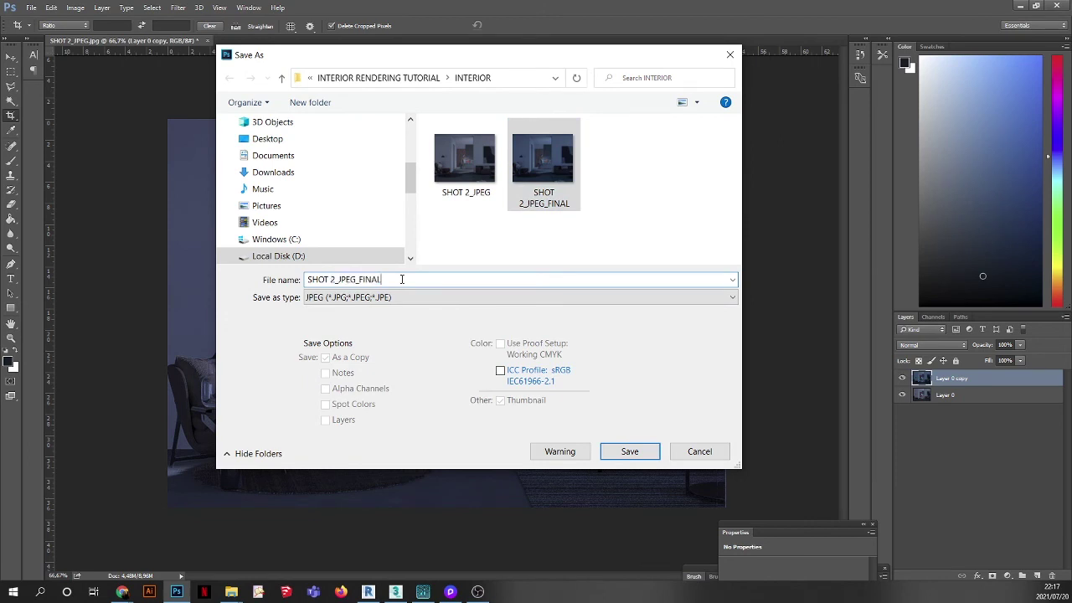
{"action": "type", "text": "_1"}
{"action": "key", "text": "Return"}
{"action": "left_click", "coordinate": [561, 157]}
- Confirm the JPEG options and open SHOT 2_JPEG_FINAL_1 from the INTERIOR folder in Photos
{"action": "key", "text": "c"}
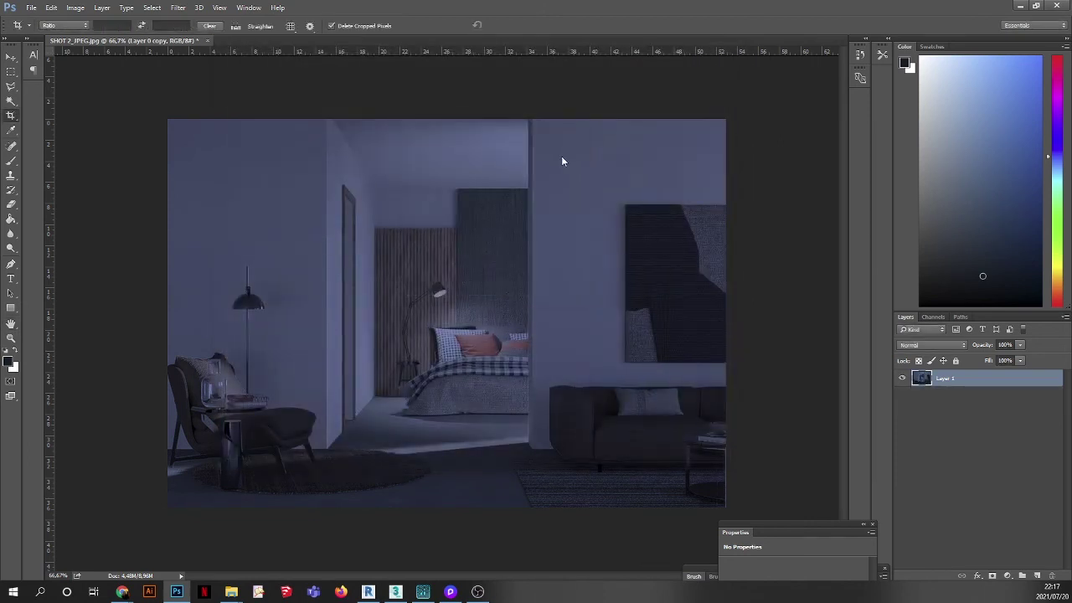
{"action": "mouse_move", "coordinate": [235, 592]}
{"action": "left_click", "coordinate": [351, 552]}
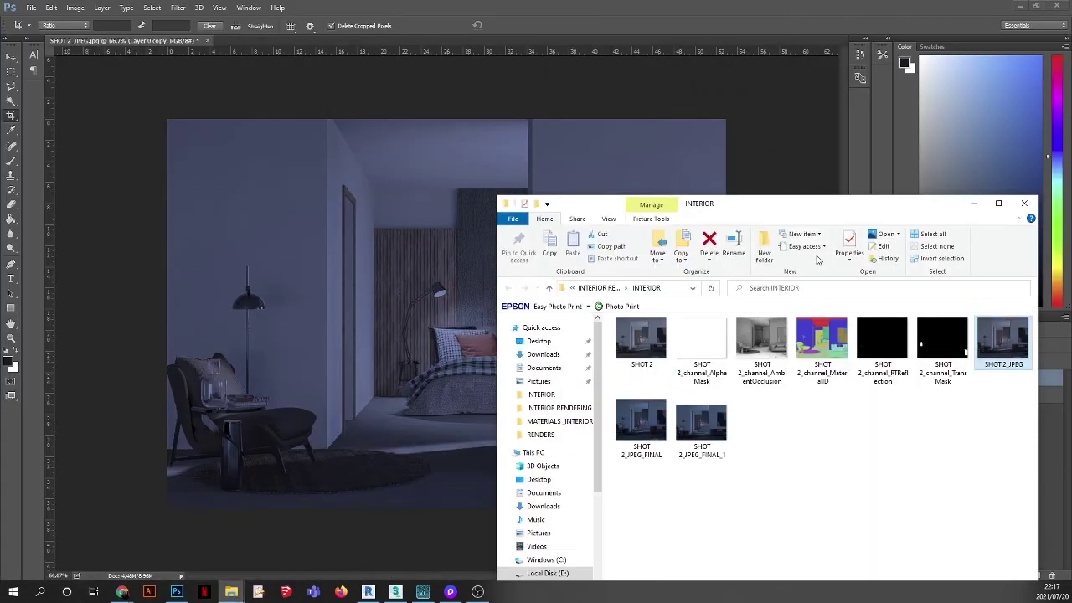
{"action": "left_click_drag", "start_coordinate": [846, 211], "coordinate": [546, 120]}
{"action": "double_click", "coordinate": [404, 339]}
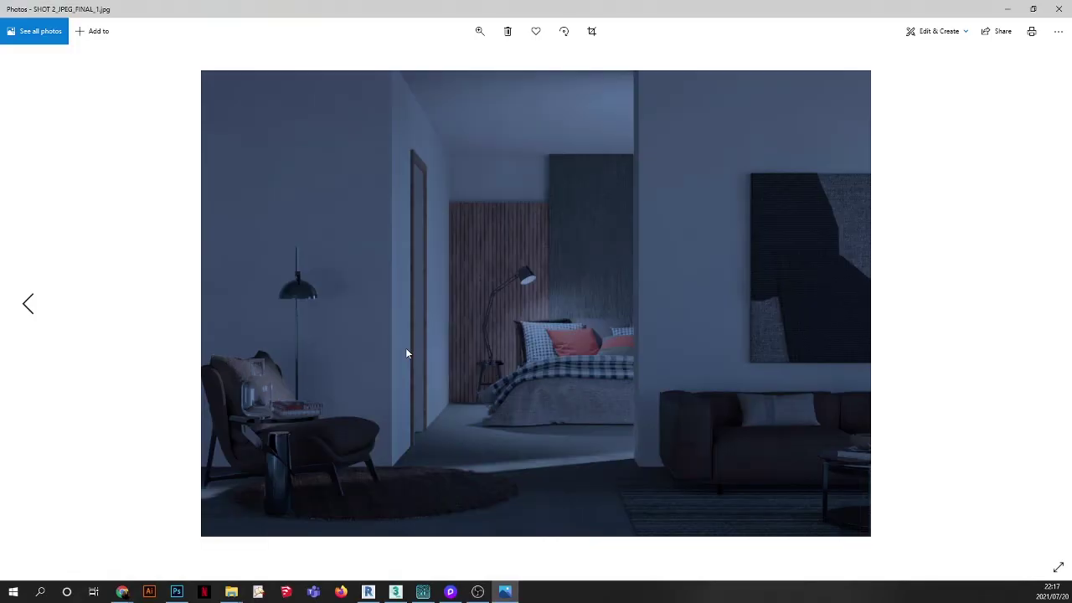